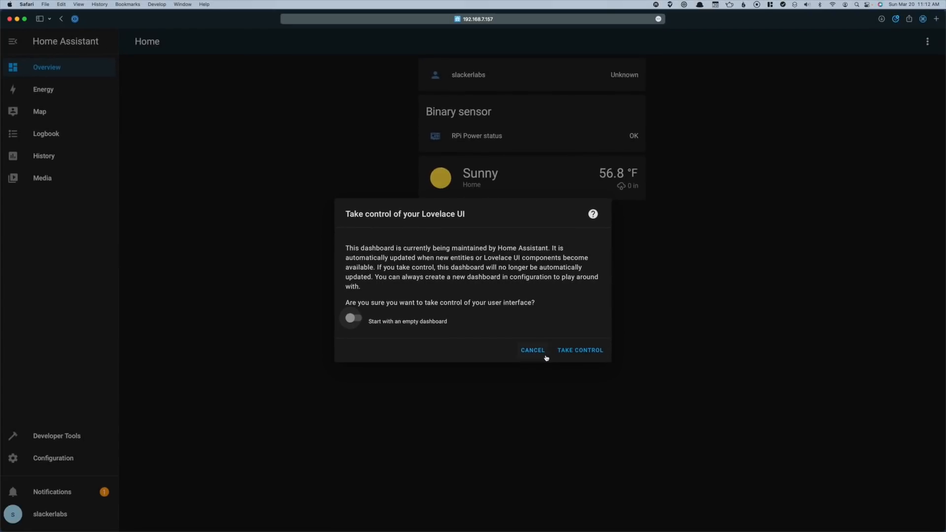
Cancel the Take control dialog and start Energy setup at the Electricity grid step (1 of 5)
click(545, 353)
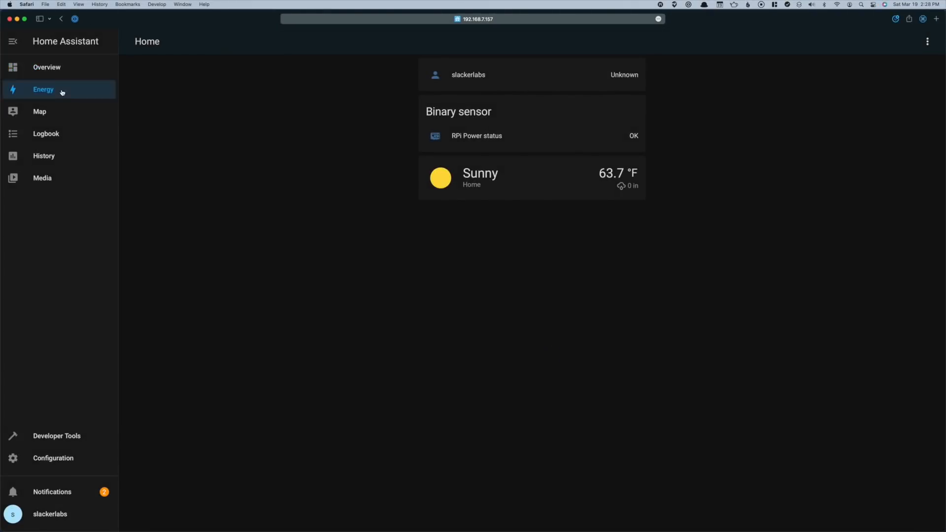
click(61, 91)
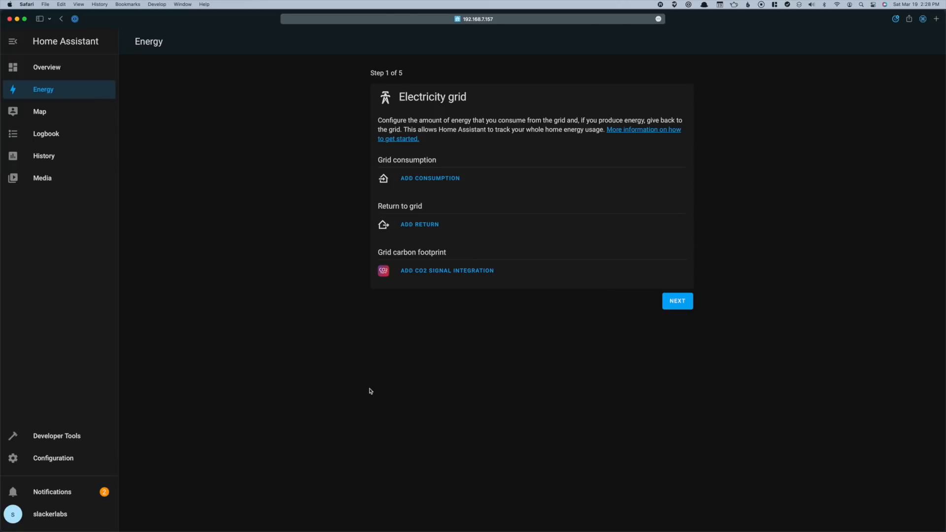
View the home location on the Map, then the Logbook's March 19, 2022 entries
click(57, 115)
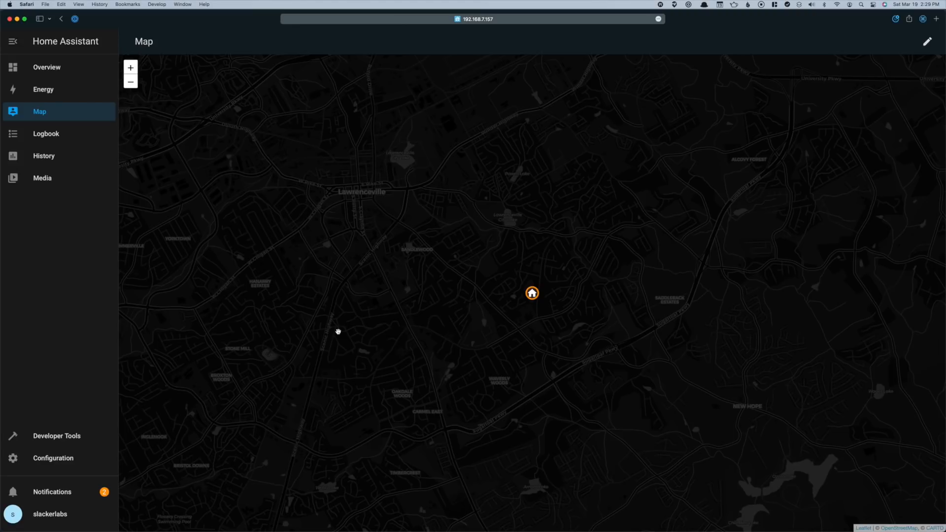
click(70, 138)
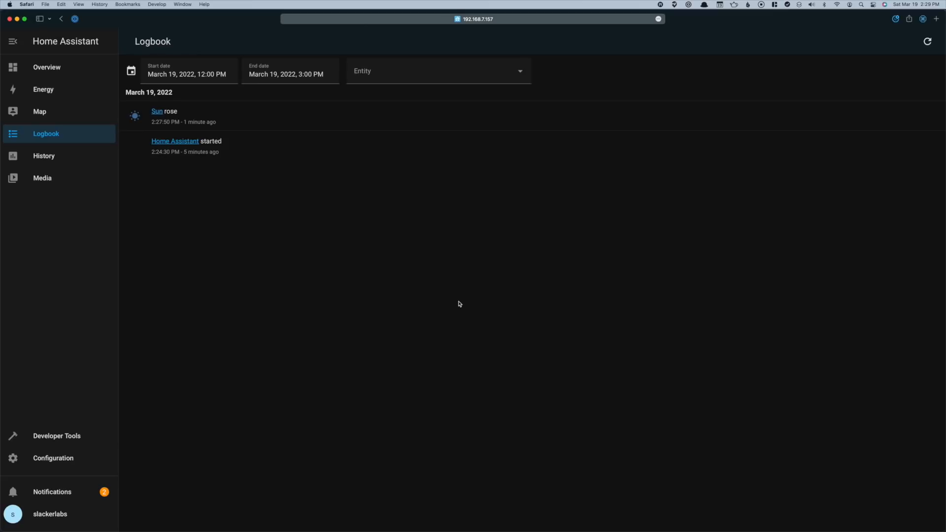
Review the History timeline, then show Media Sources: Local Media, Radio Browser and Text to Speech
click(50, 157)
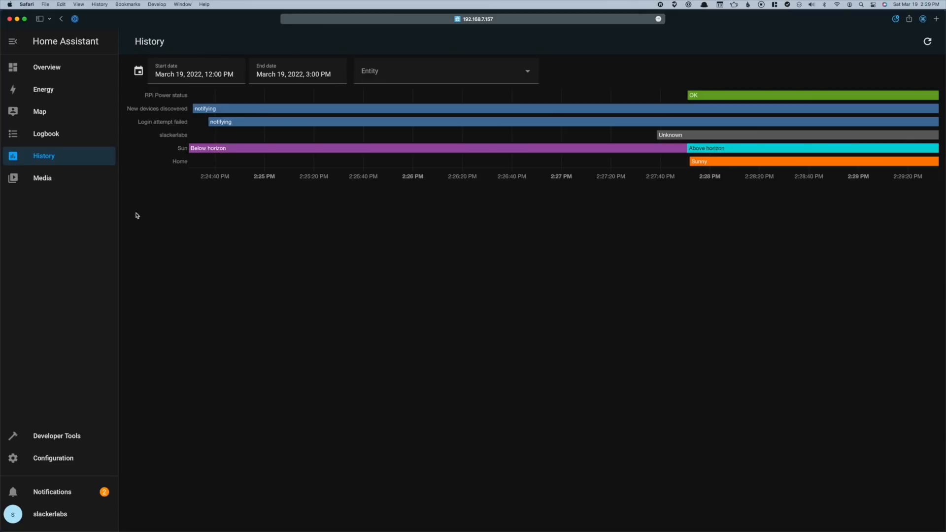
click(58, 184)
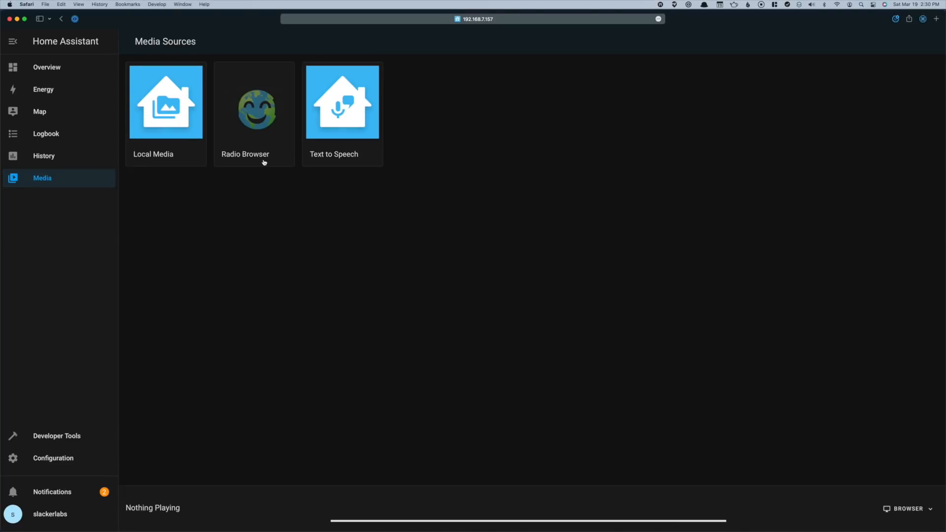
Check that Text to Speech offers only Google, return to Media Sources, then go to Developer Tools
click(377, 161)
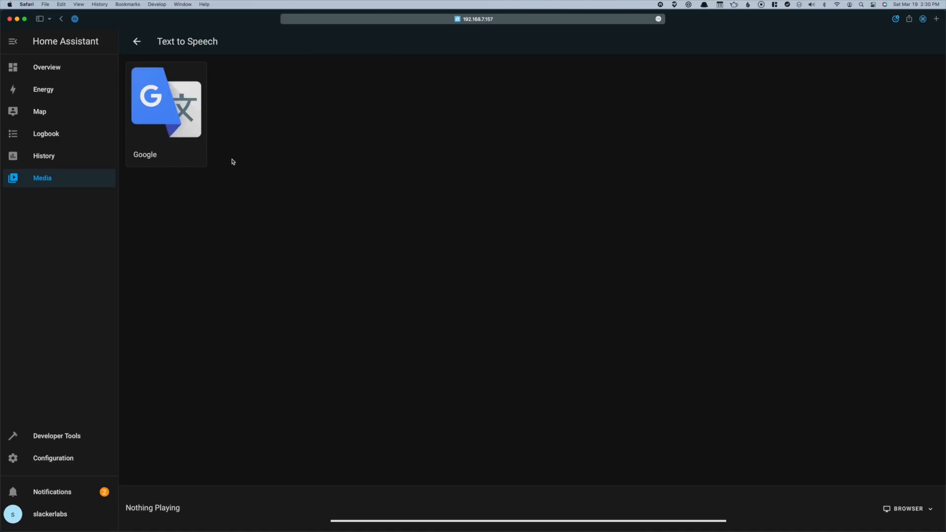
click(138, 43)
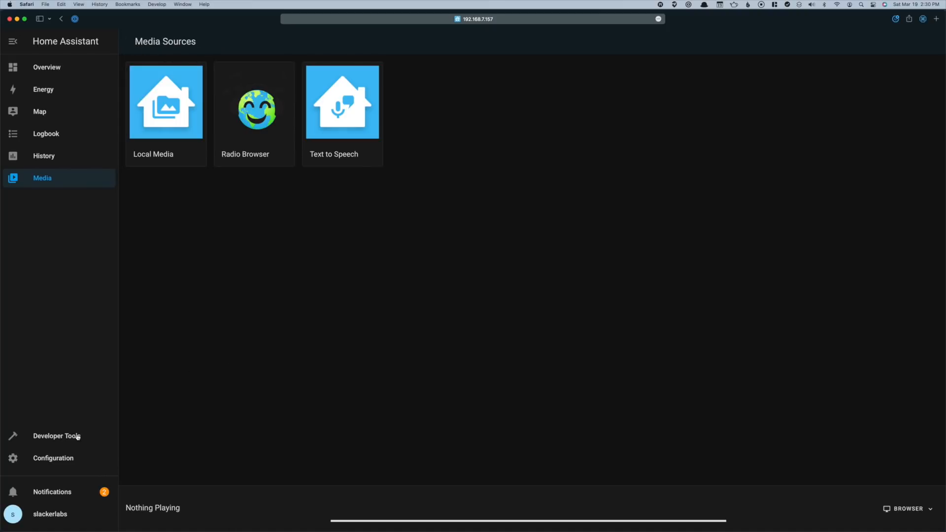
click(77, 435)
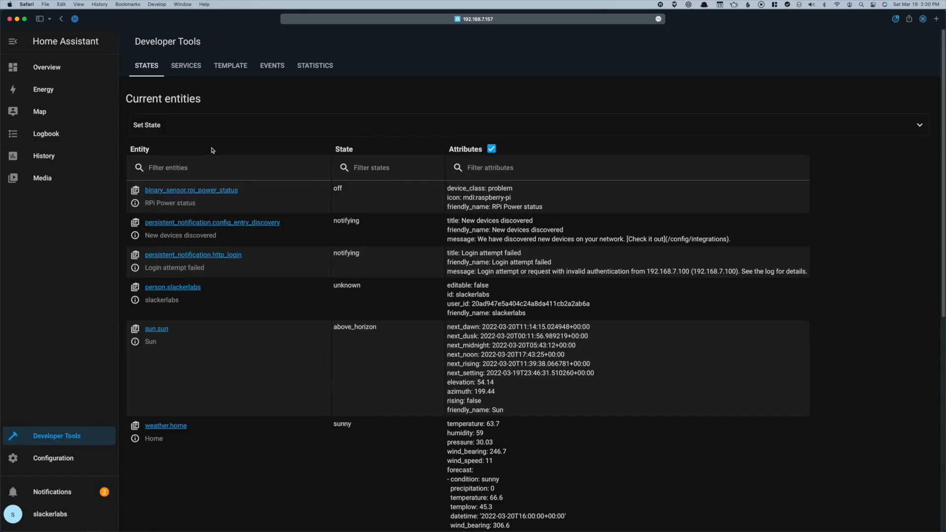
Scroll through the Service dropdown, then show the Template editor rendering 'The temperature is 25 °C'
click(189, 66)
scroll(581, 247, down, 5)
scroll(582, 248, down, 10)
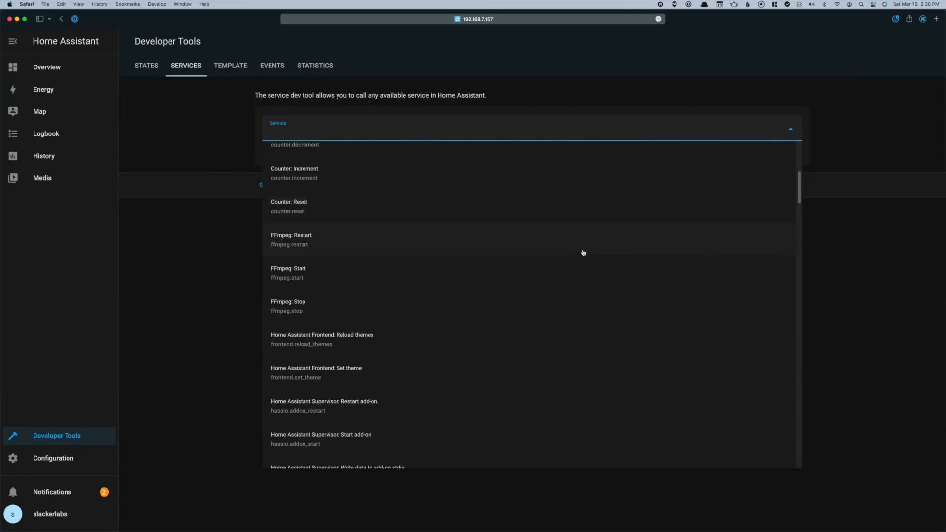
scroll(584, 255, down, 15)
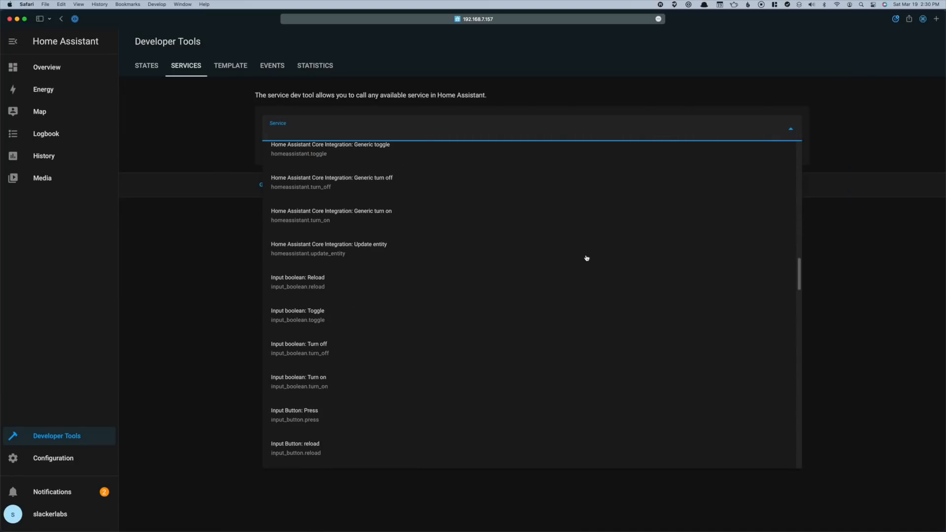
scroll(587, 258, down, 10)
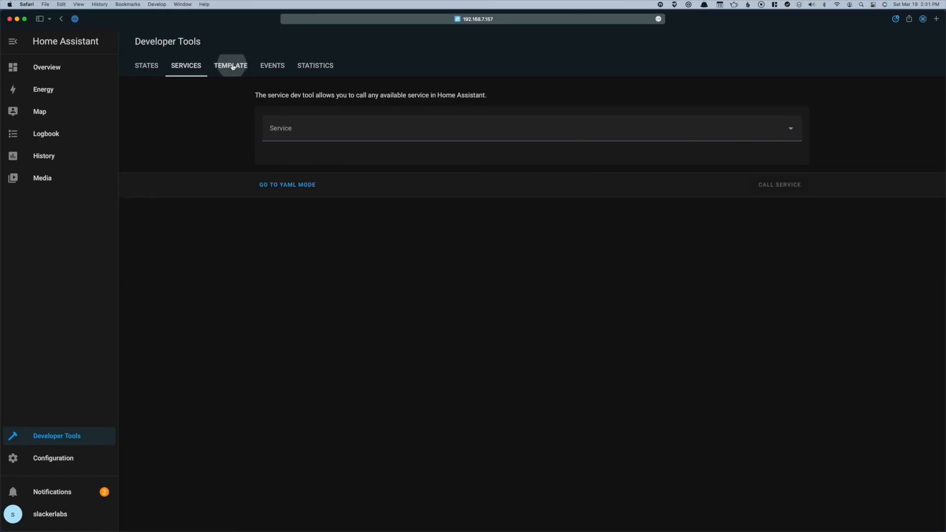
click(230, 66)
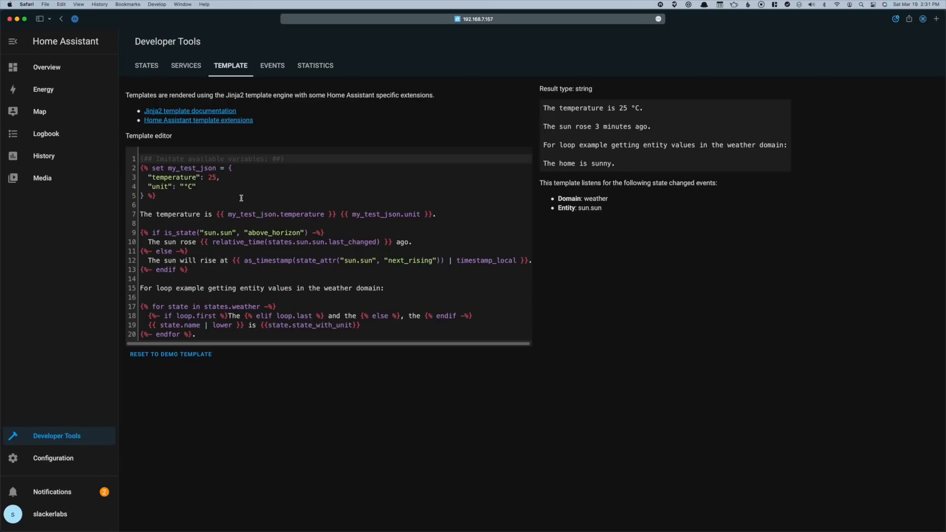
Look over the Events and Statistics tools, then bring up the Configuration section list
click(273, 69)
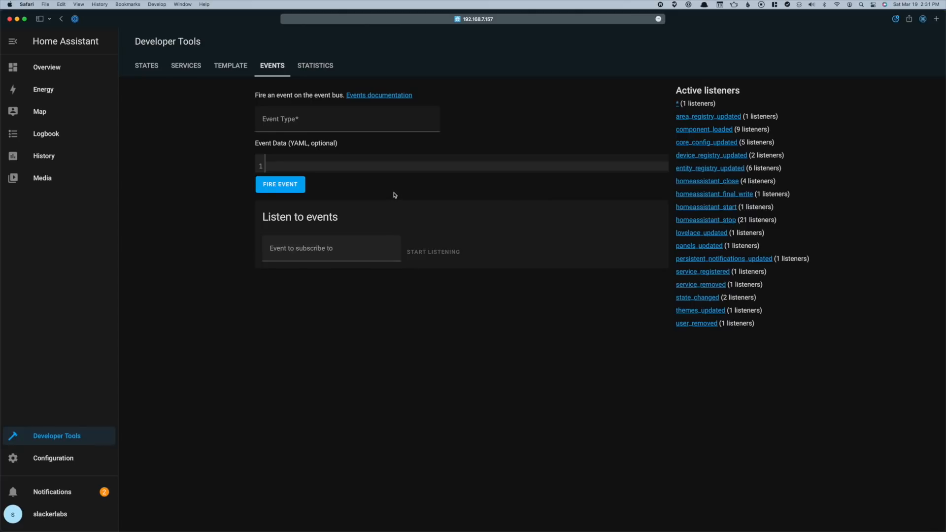
click(311, 69)
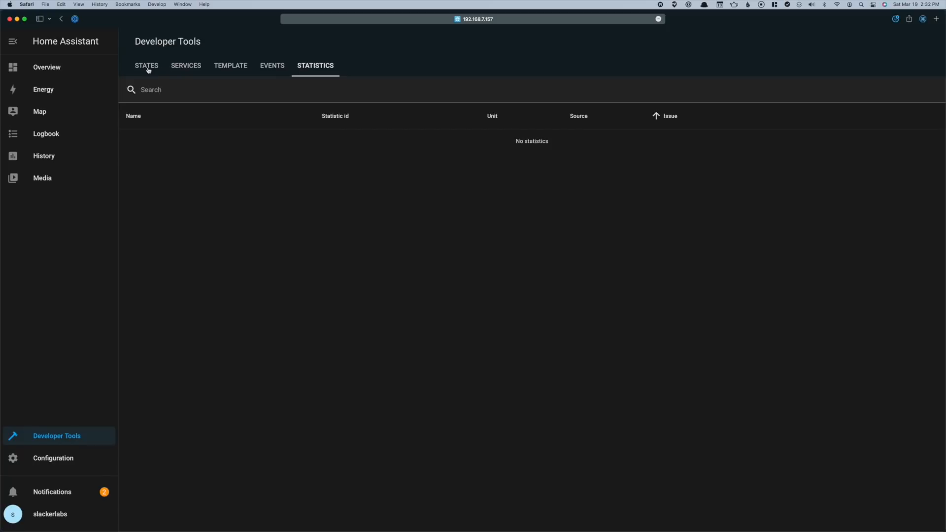
click(67, 458)
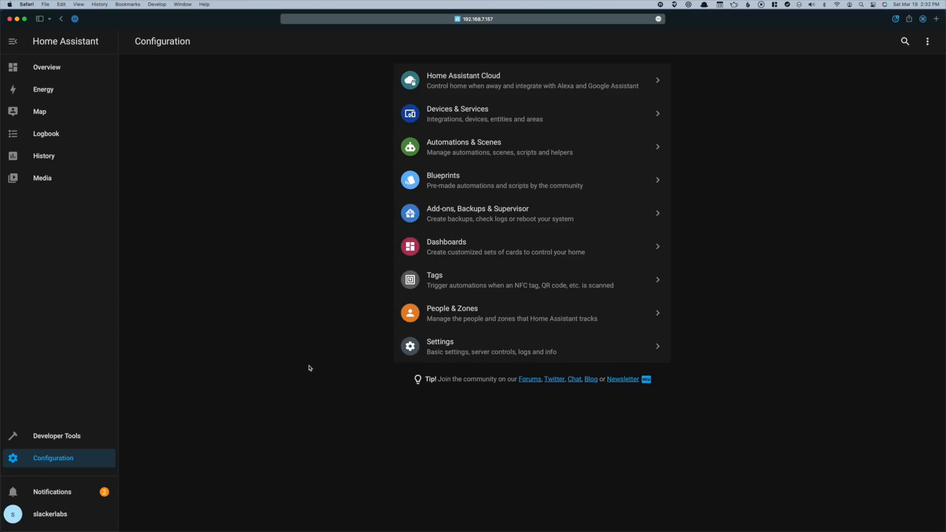
Check the Home Assistant Cloud sign-in, then list integrations and discovered devices like Google Cast and Spotify
click(466, 87)
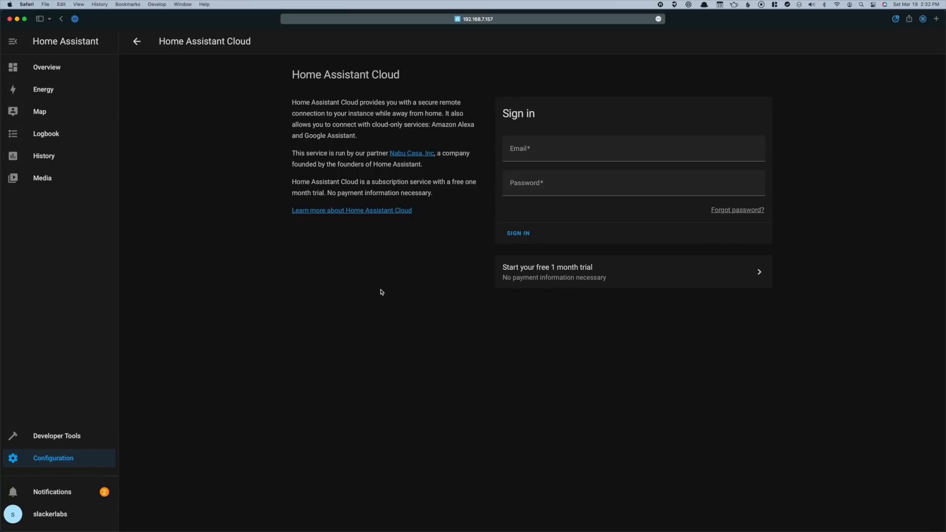
click(136, 41)
click(495, 122)
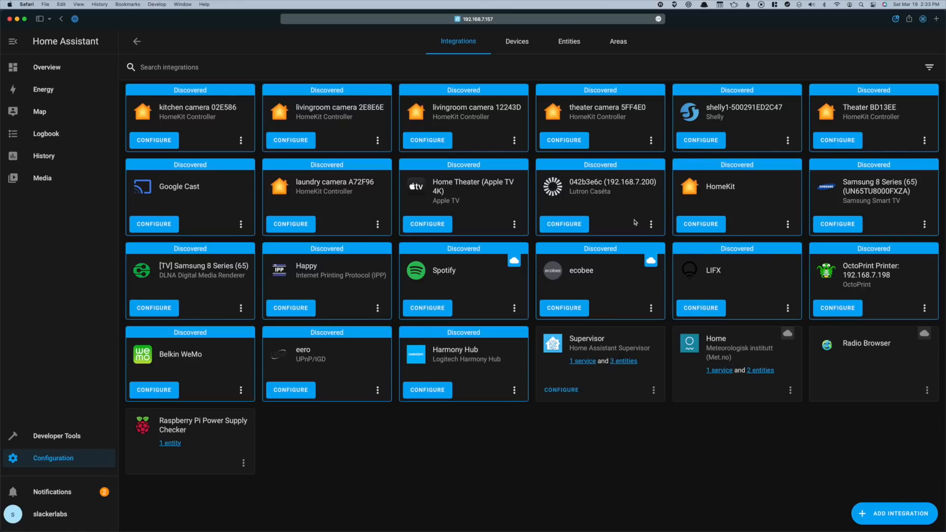
Inspect the Forecast device's details, then list the seven entities including weather.home and sun.sun
click(517, 45)
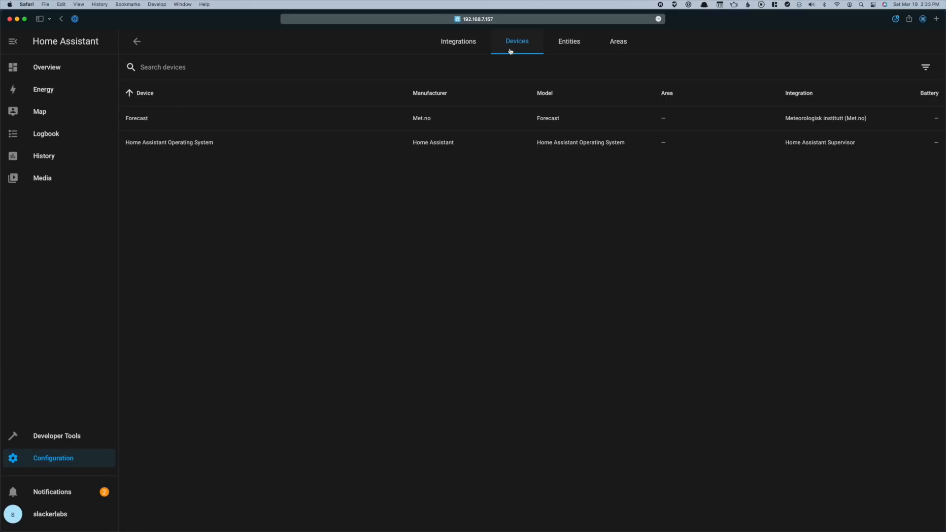
click(202, 126)
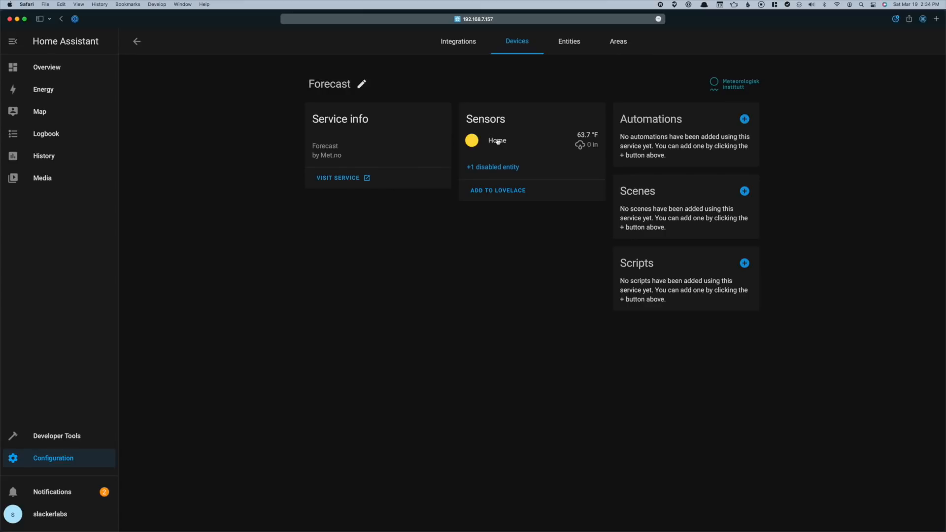
click(136, 42)
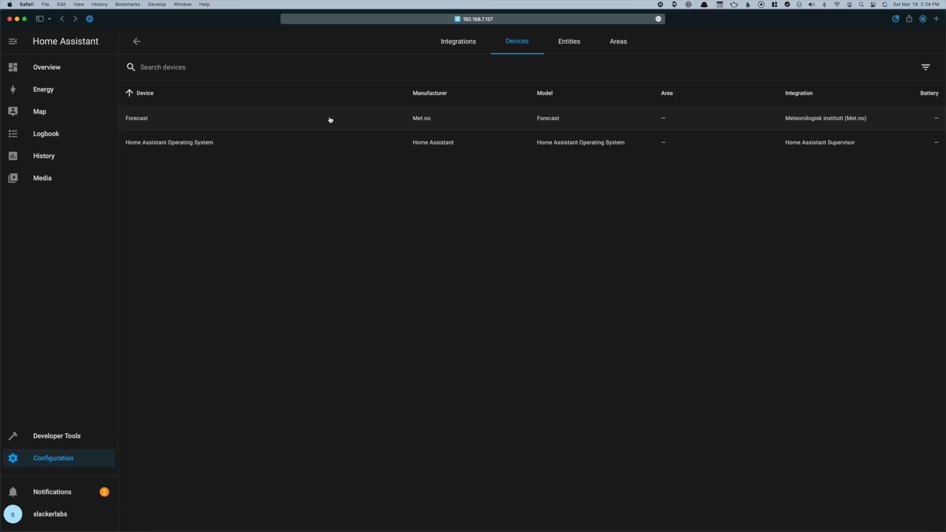
click(566, 47)
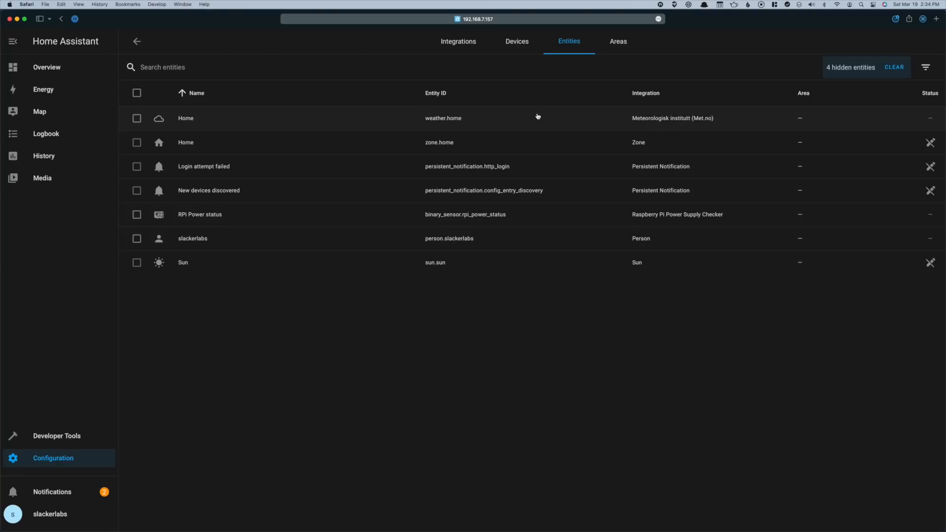
click(471, 120)
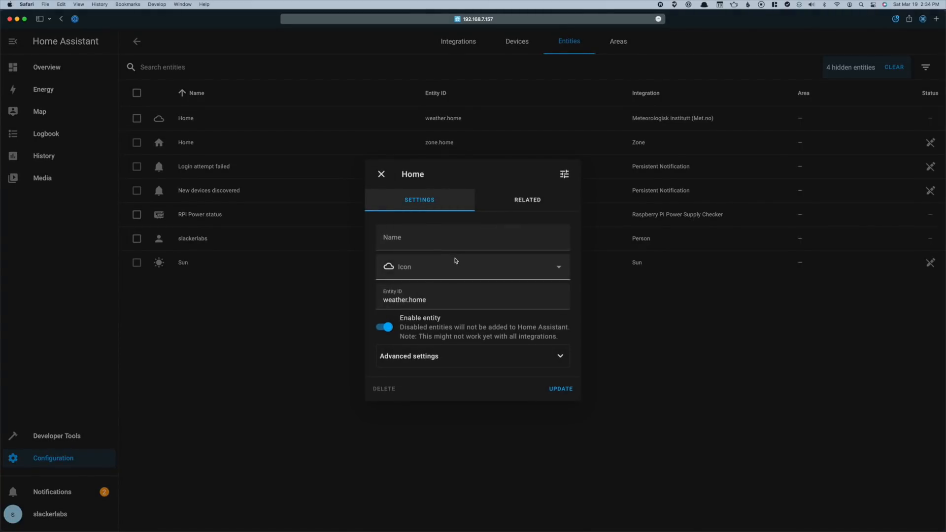
click(521, 201)
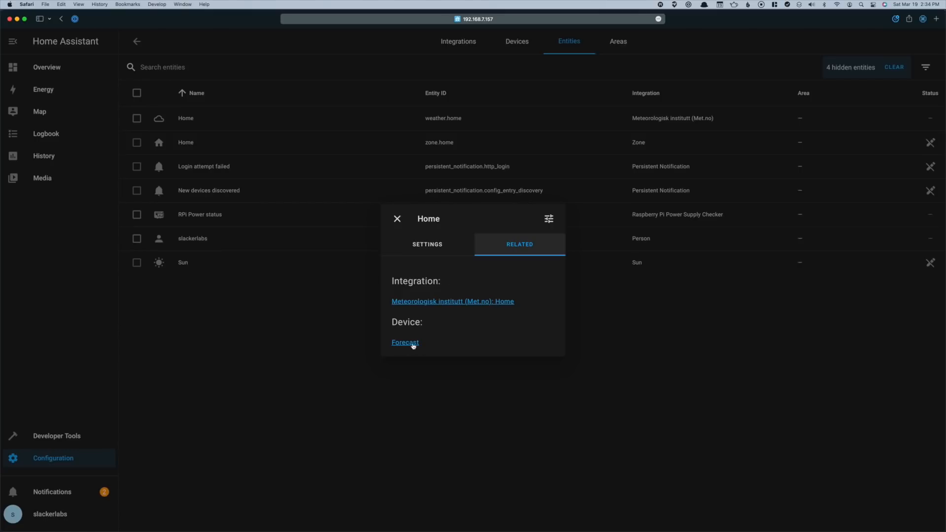
click(398, 218)
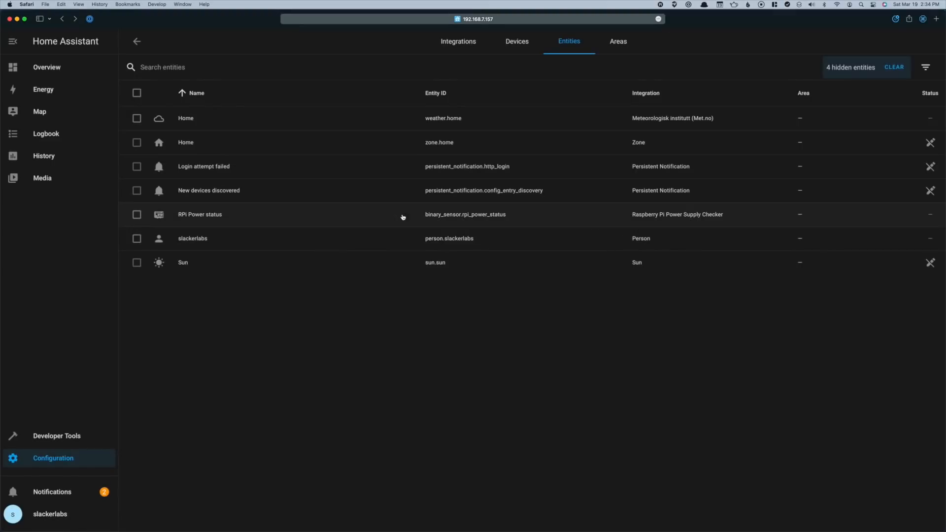
click(363, 267)
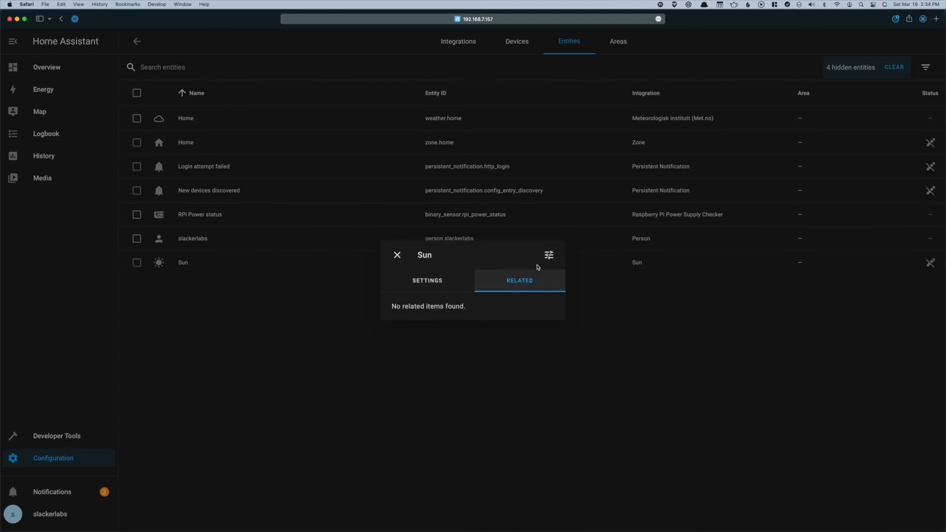
click(549, 254)
click(397, 228)
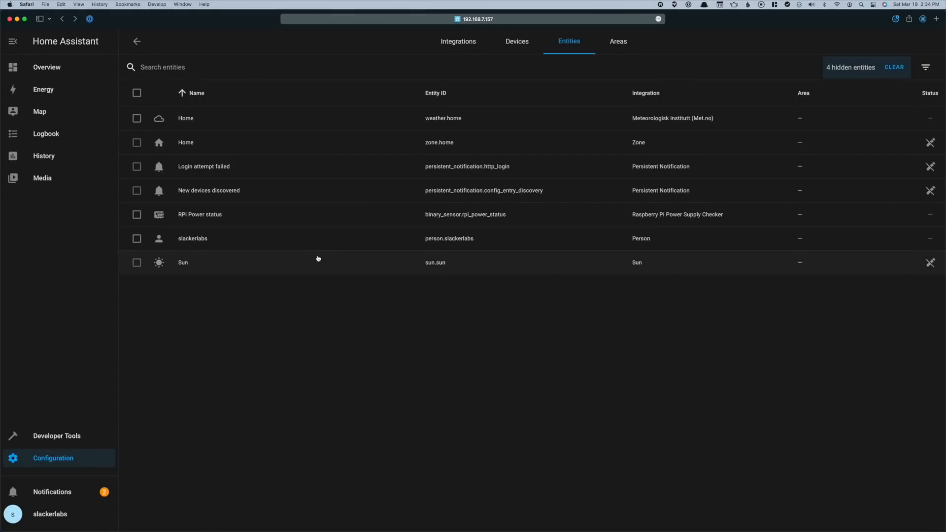
click(331, 245)
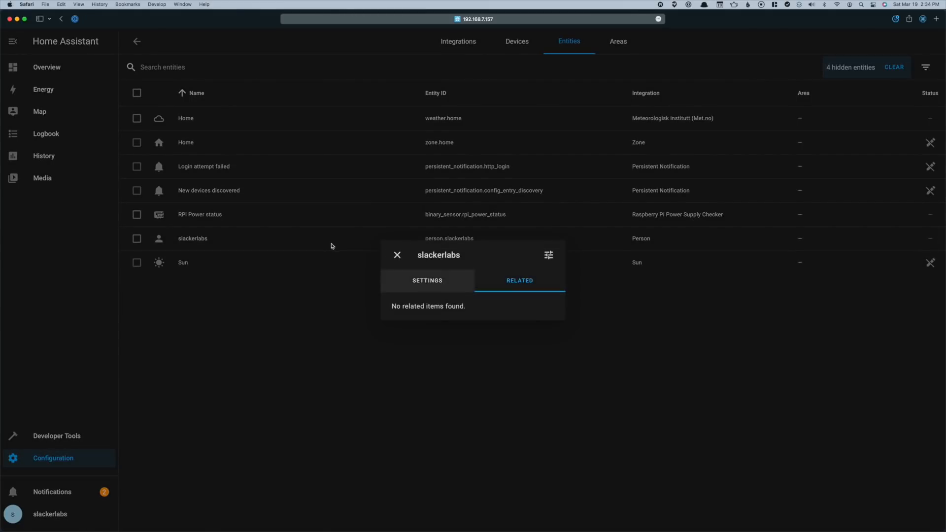
click(548, 254)
click(399, 250)
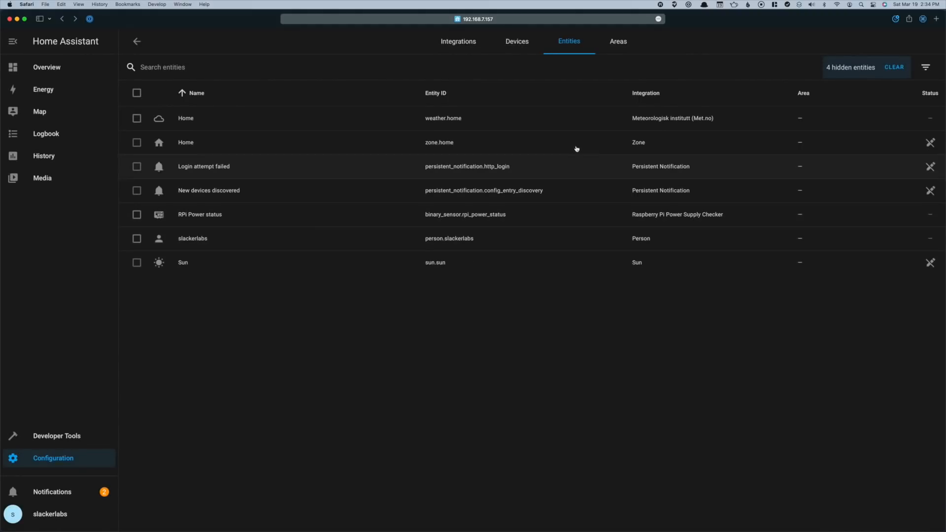
Show the Areas list with Bedroom, Kitchen and Living Room
click(617, 45)
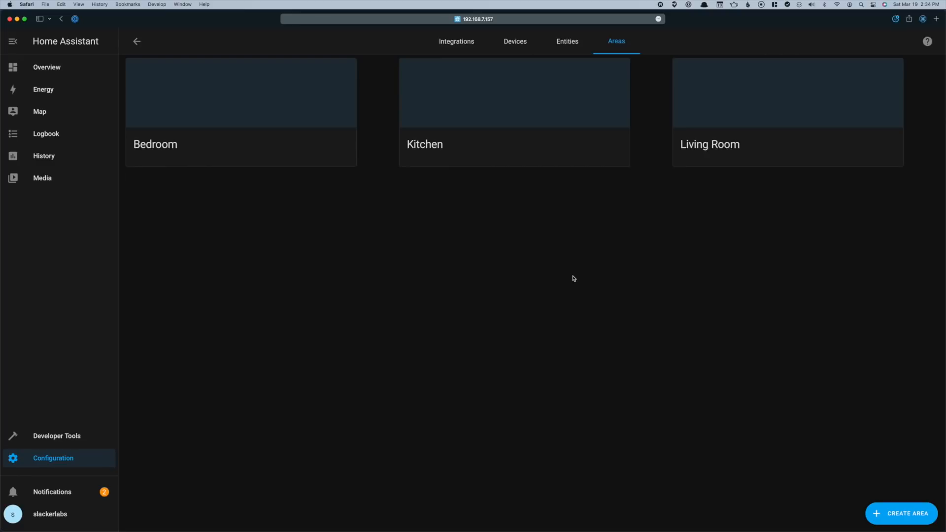
Return to Configuration and show the empty Automations list under Automations & Scenes
click(137, 42)
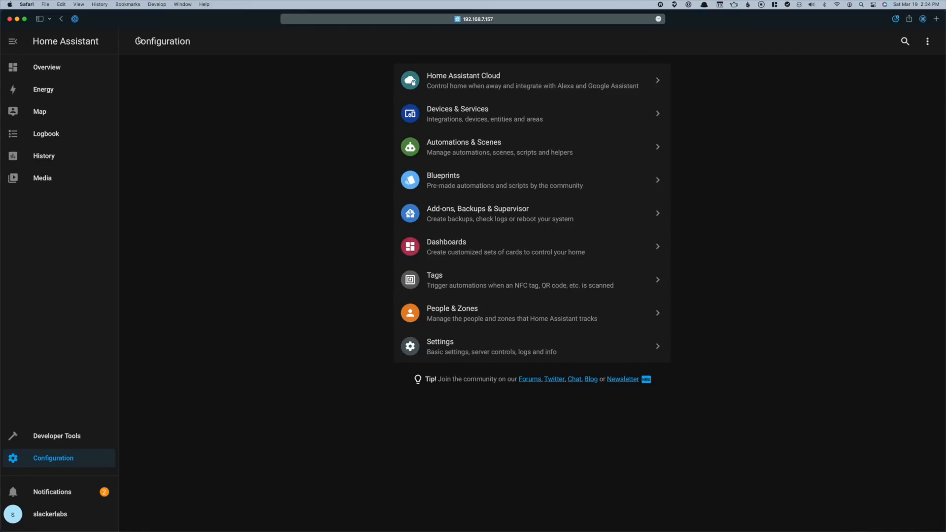
click(480, 148)
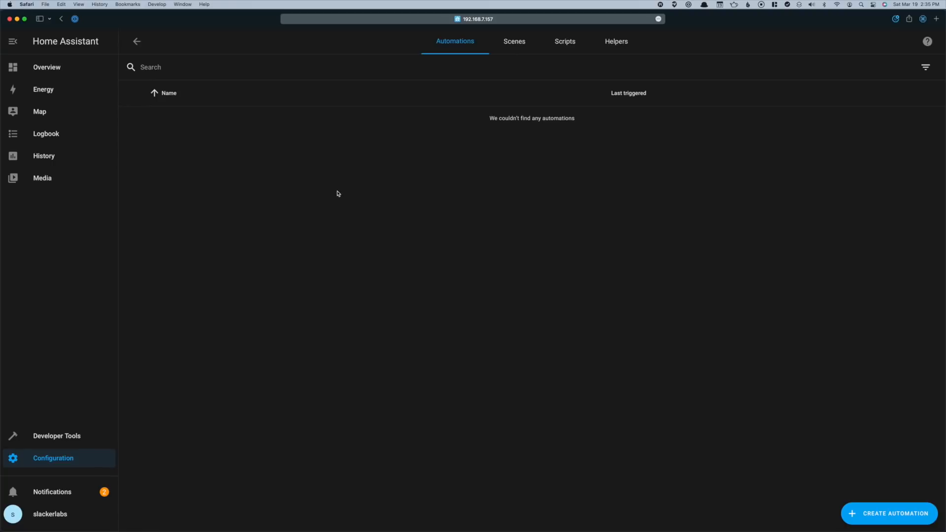
Create a blank automation and scroll through its empty trigger, condition and action sections
click(897, 515)
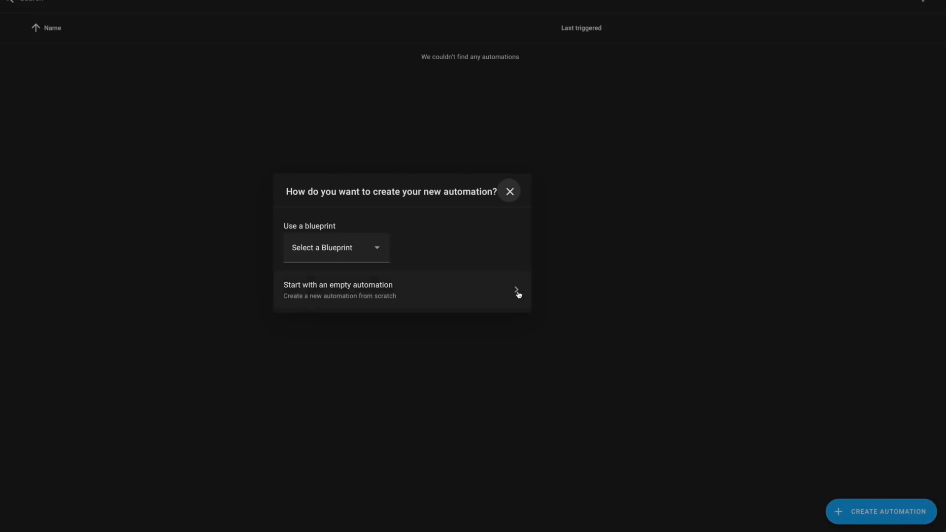
click(508, 294)
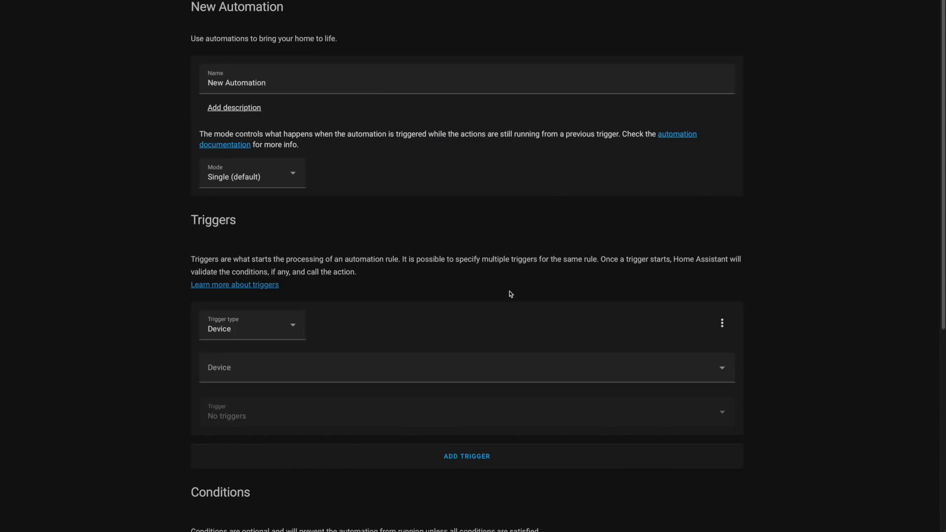
scroll(899, 425, down, 5)
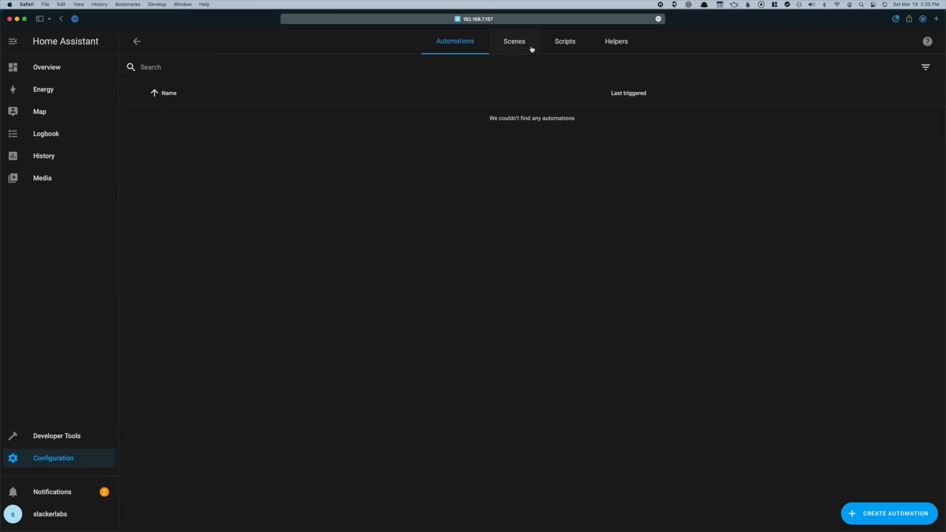
Switch to the Scenes list and add a new, empty scene
click(527, 49)
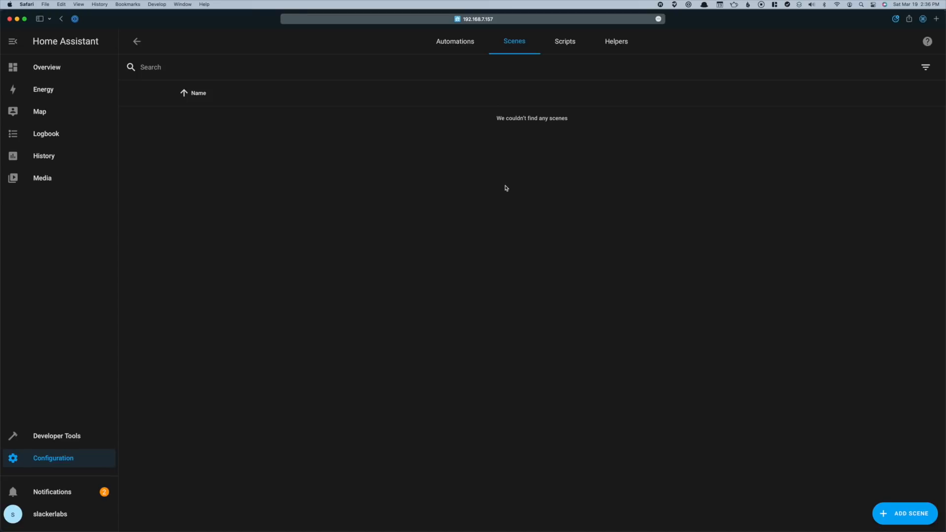
click(893, 513)
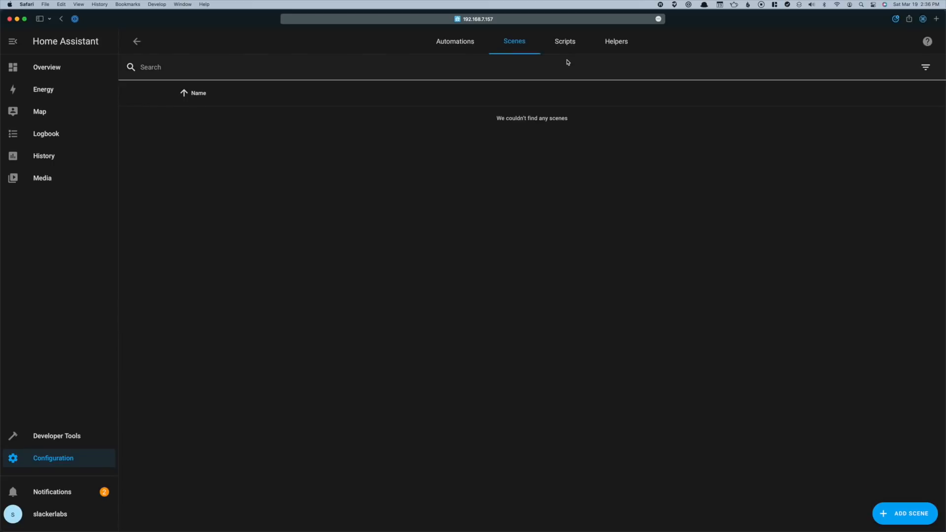
Look at the empty Scripts list, then move to the Helpers list
click(565, 42)
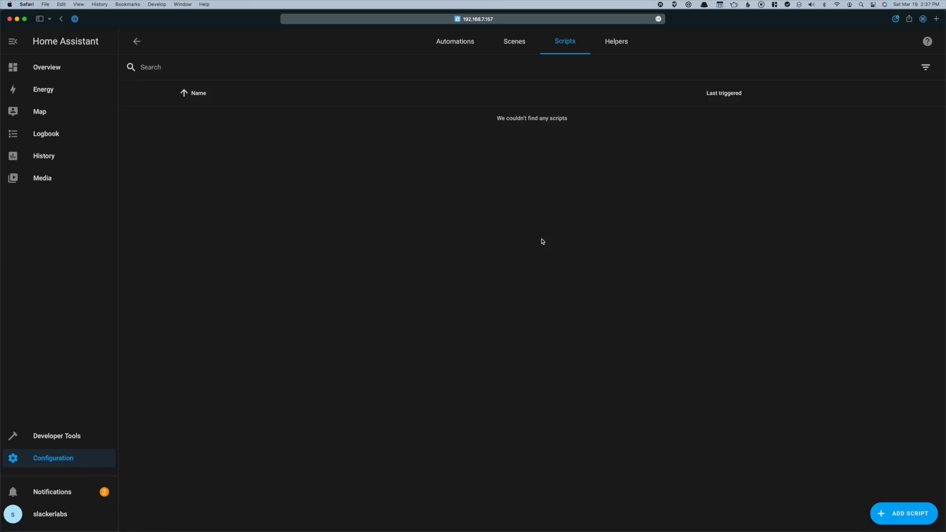
click(618, 40)
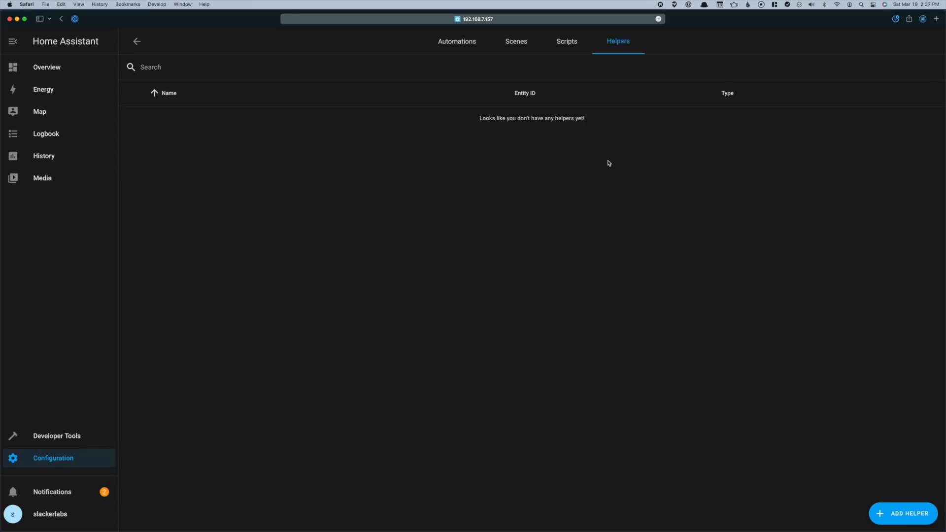
Browse the available helper types, cancel without adding one, and return to Configuration
click(909, 512)
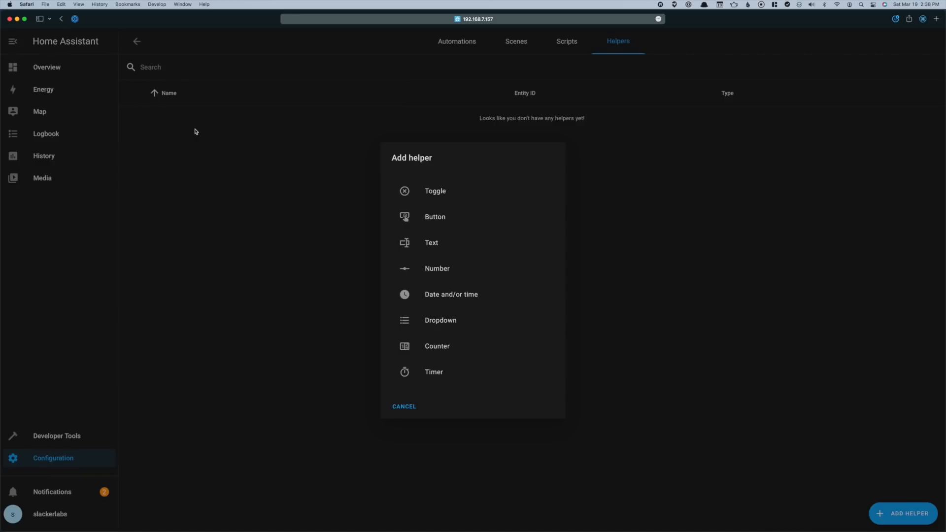
click(405, 408)
click(138, 42)
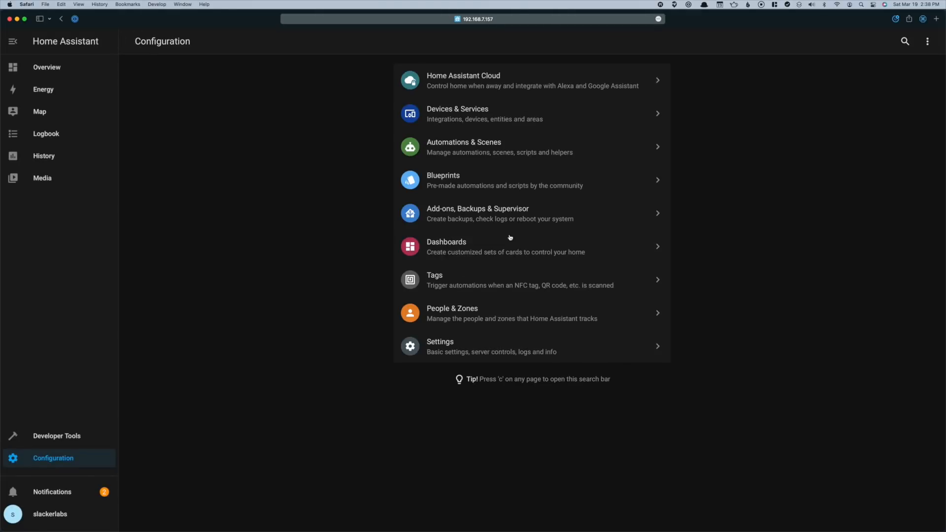
click(493, 185)
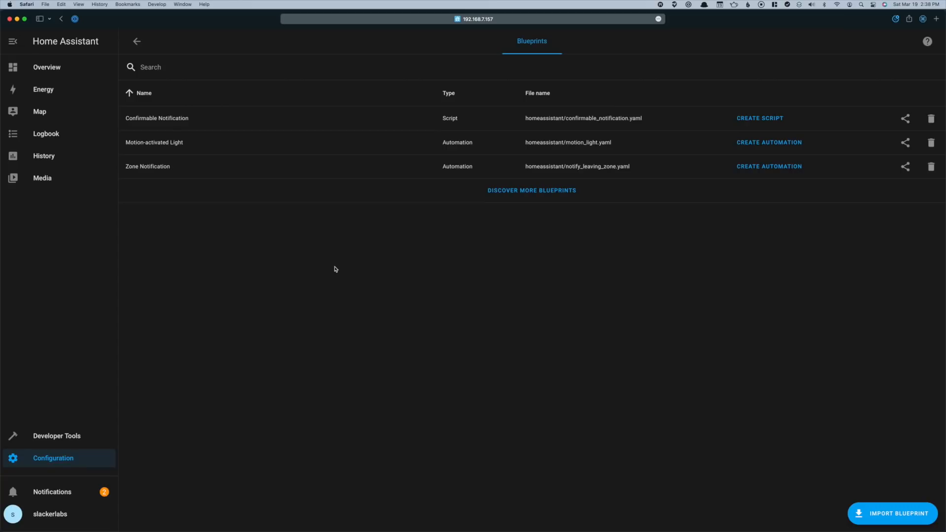
click(769, 142)
click(137, 42)
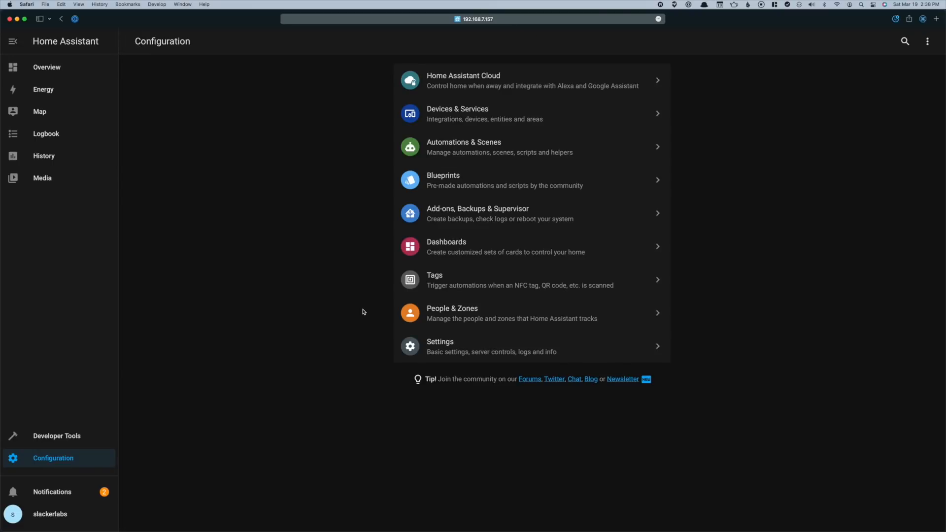
Preview and dismiss the Create Backup form, then view System versions: Core 2022.3.5, OS 7.5
click(445, 214)
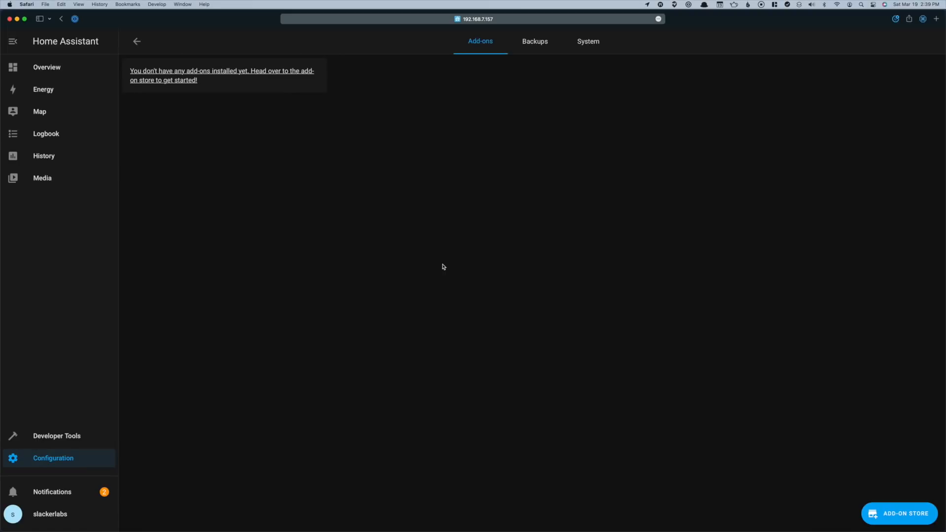
click(536, 44)
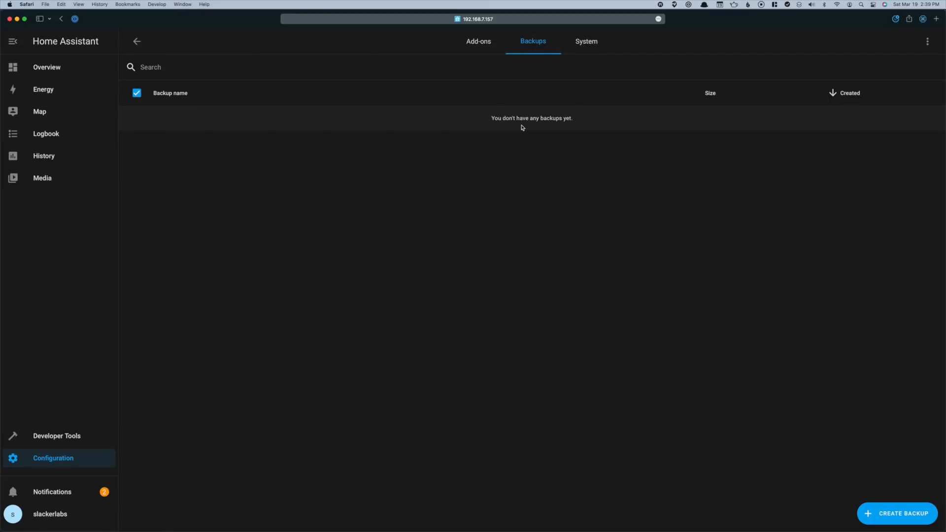
click(870, 514)
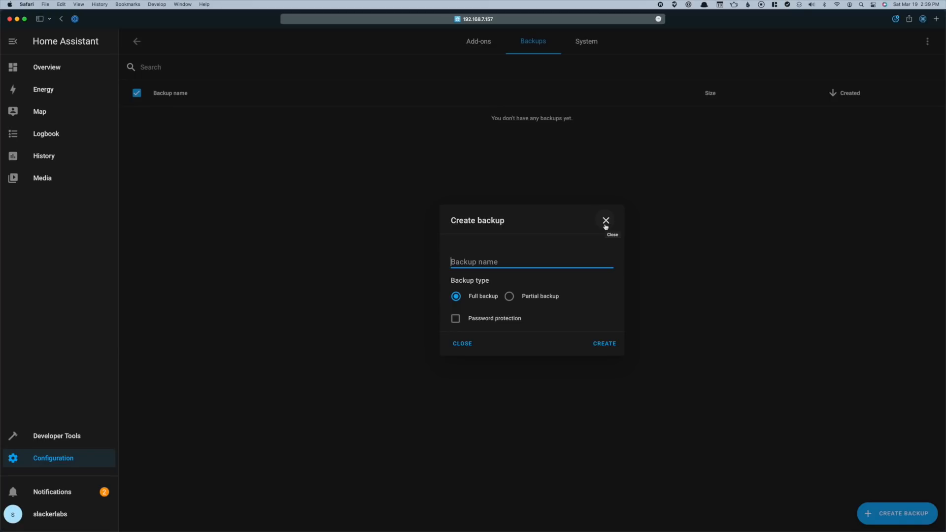
click(606, 227)
click(592, 50)
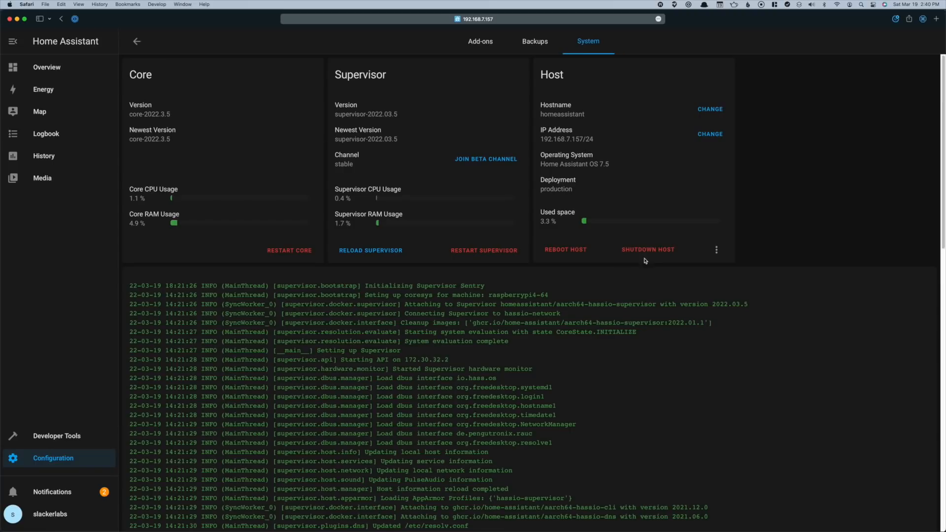
Check the detected hardware list from the System page's extra options, then return to Configuration
click(716, 251)
click(732, 277)
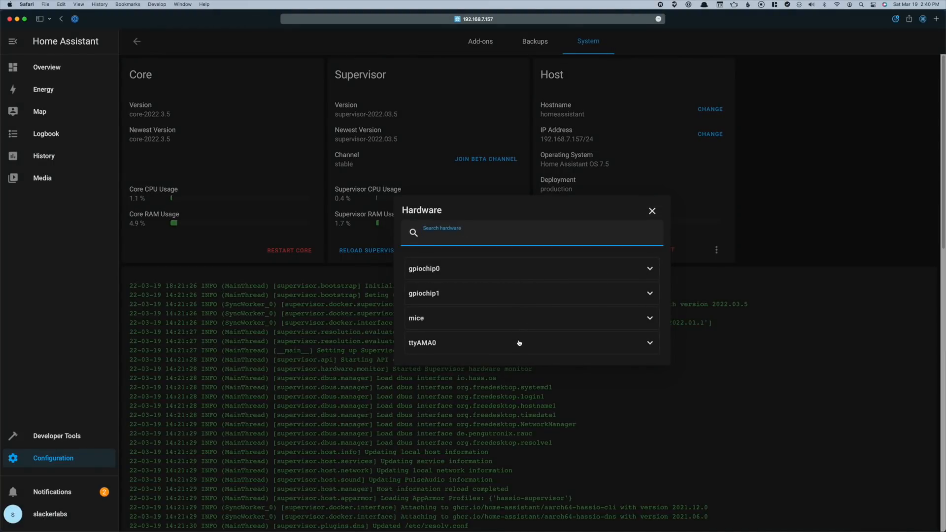
click(652, 211)
click(137, 43)
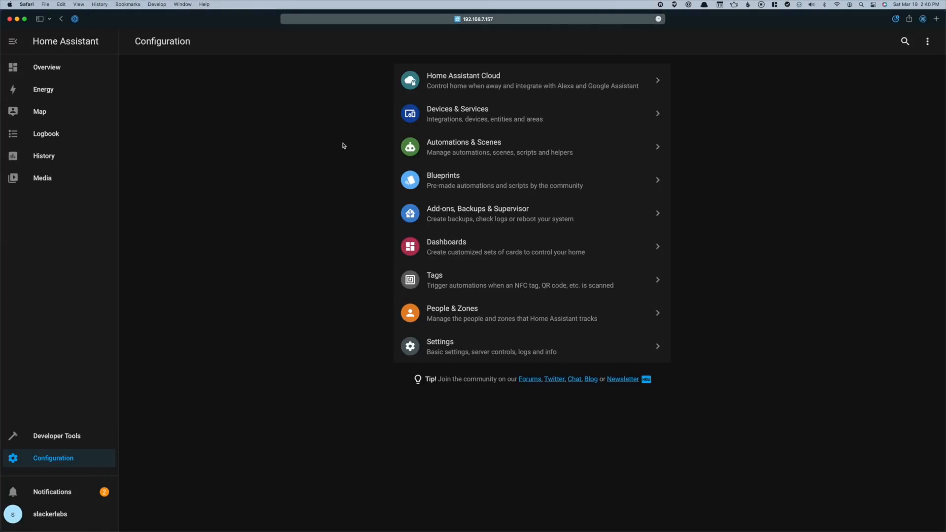
Look over the Dashboards list (Overview, Energy) and the empty Tags list
click(460, 255)
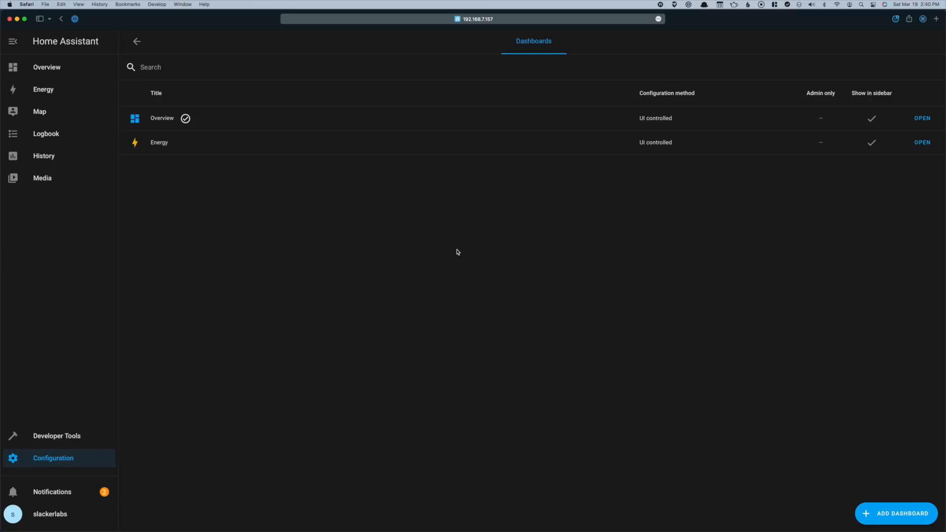
click(139, 40)
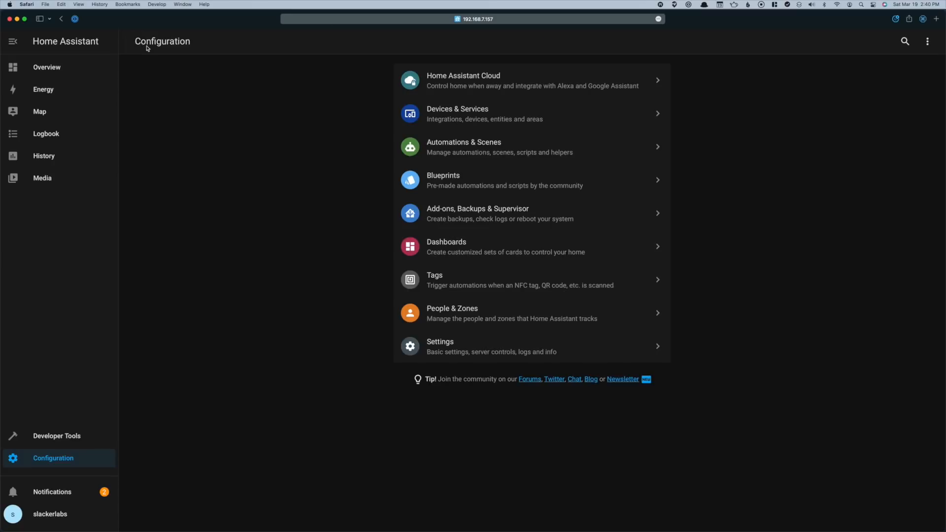
click(451, 281)
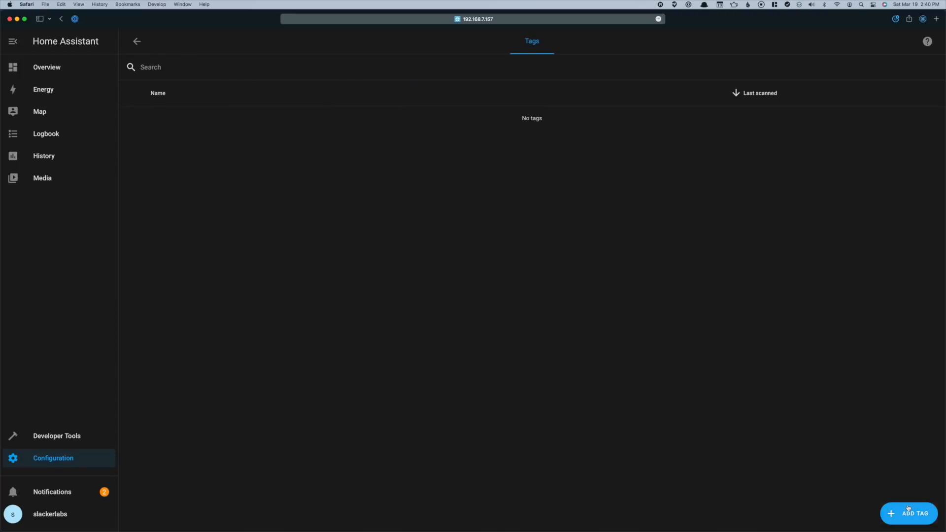
click(137, 42)
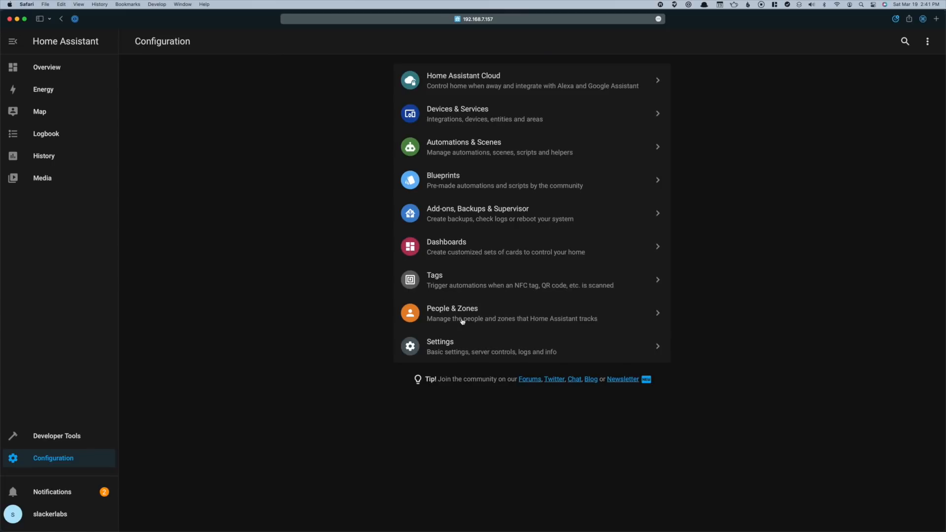
click(462, 321)
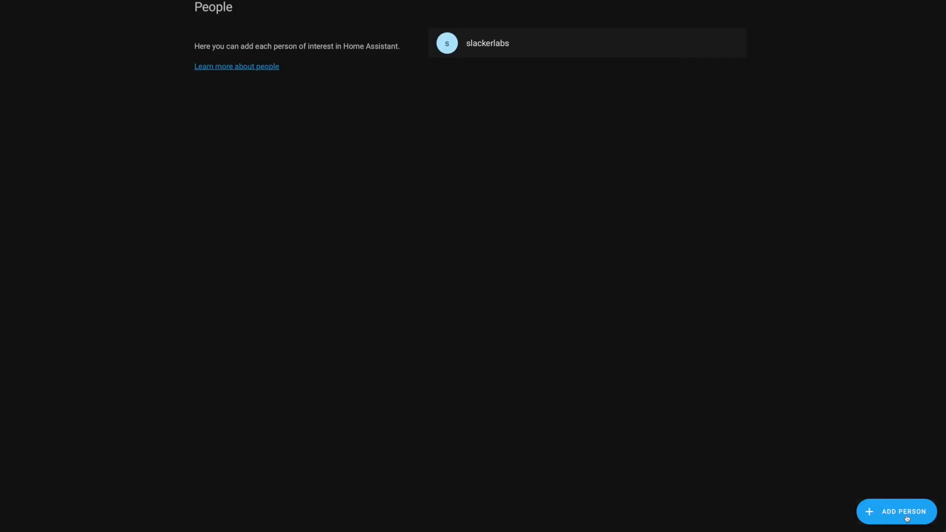
Start a new person named 'new user' who is allowed to log in
click(906, 516)
text(new user)
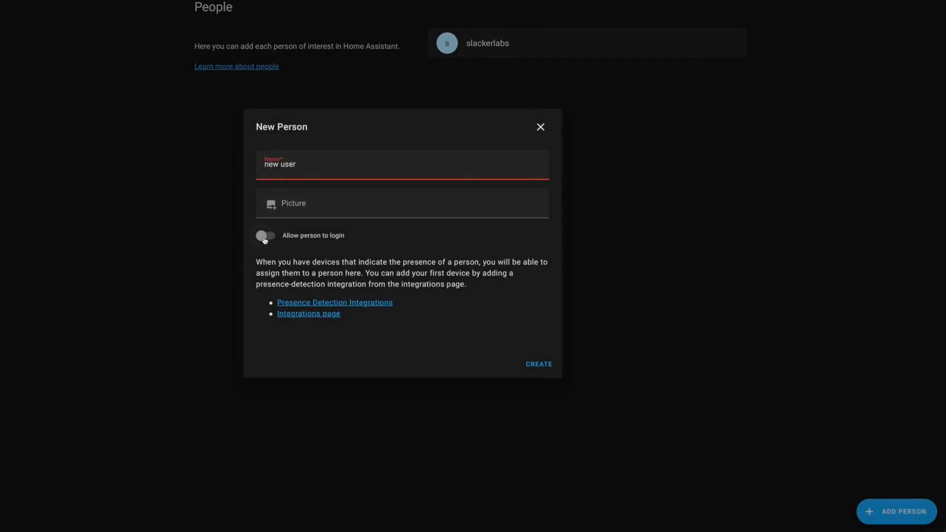
click(262, 236)
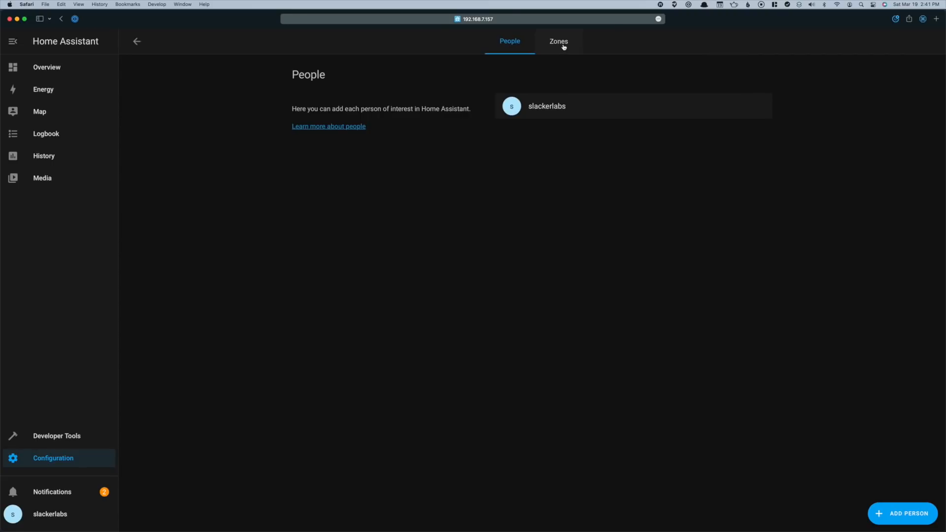
Sketch a new zone with radius 237 on the Zones map, leaving without saving
click(564, 47)
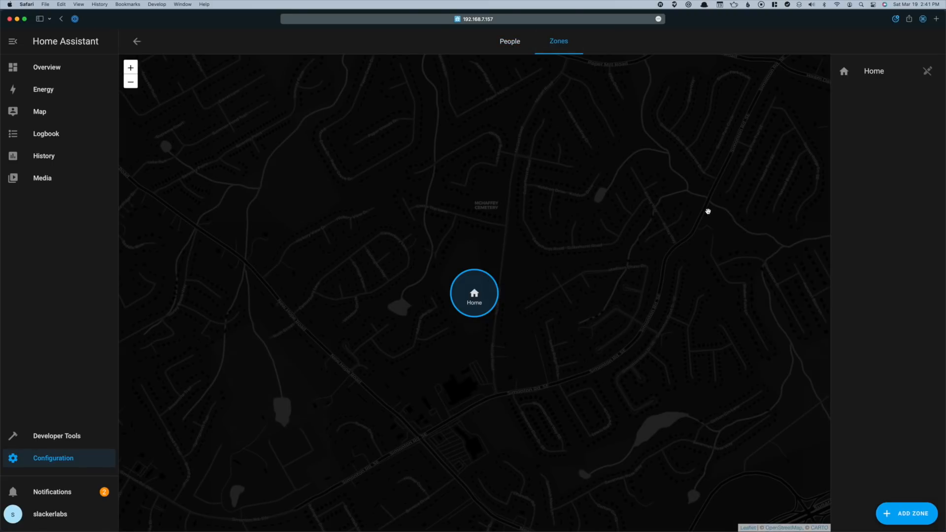
click(907, 513)
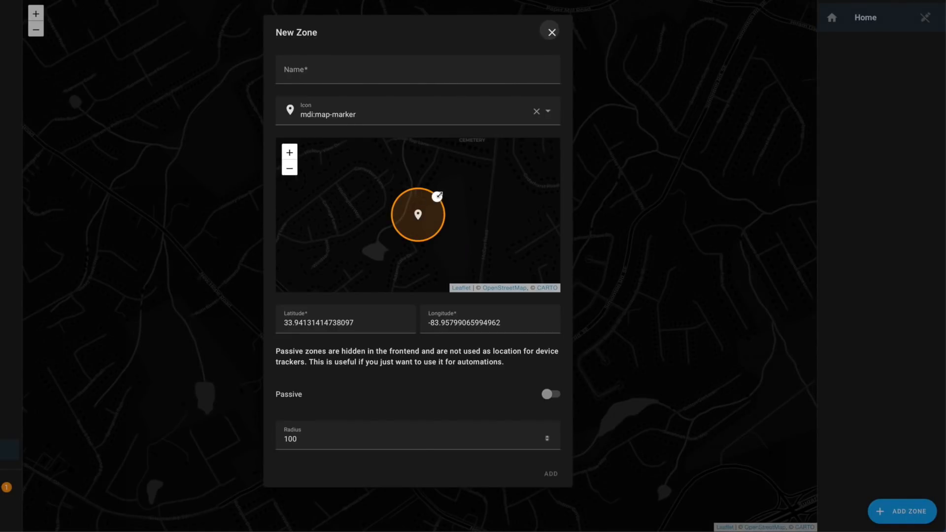
drag(437, 197, 473, 177)
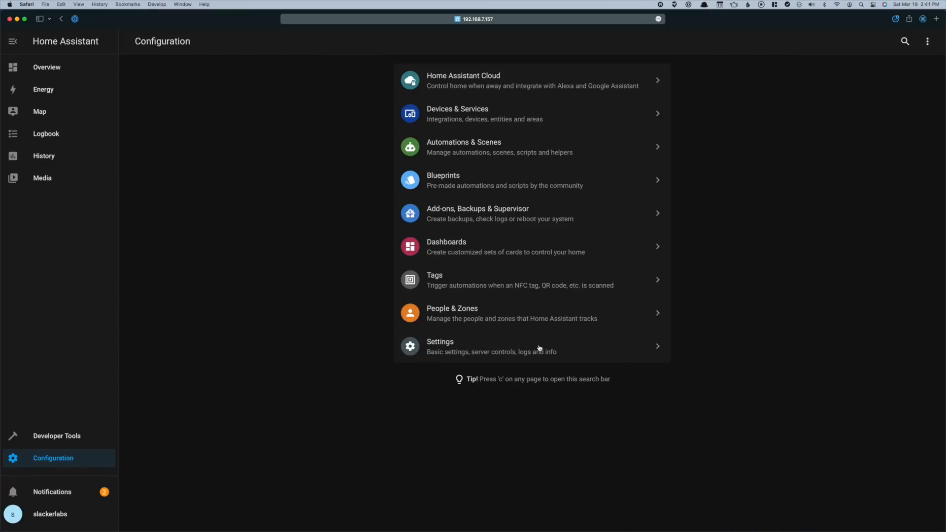
click(547, 348)
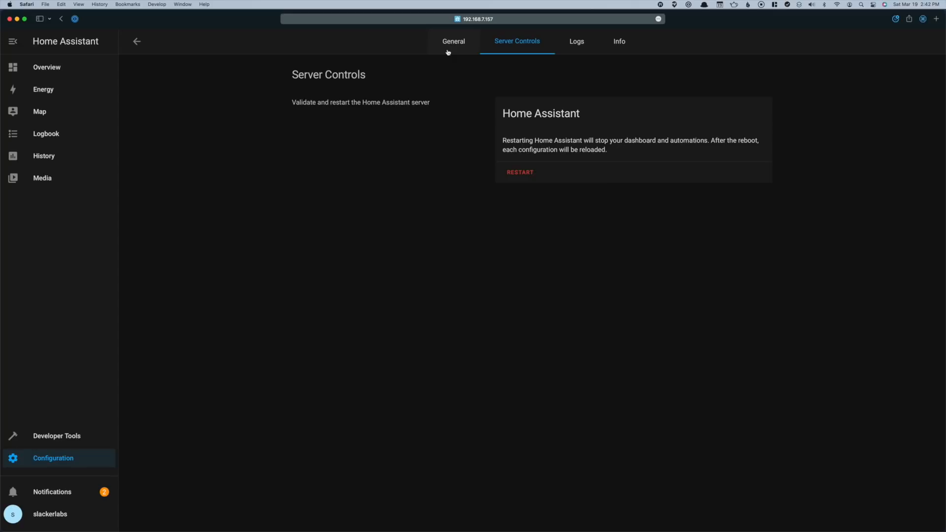
Scroll through the General configuration settings, then bring up the server Logs
click(449, 51)
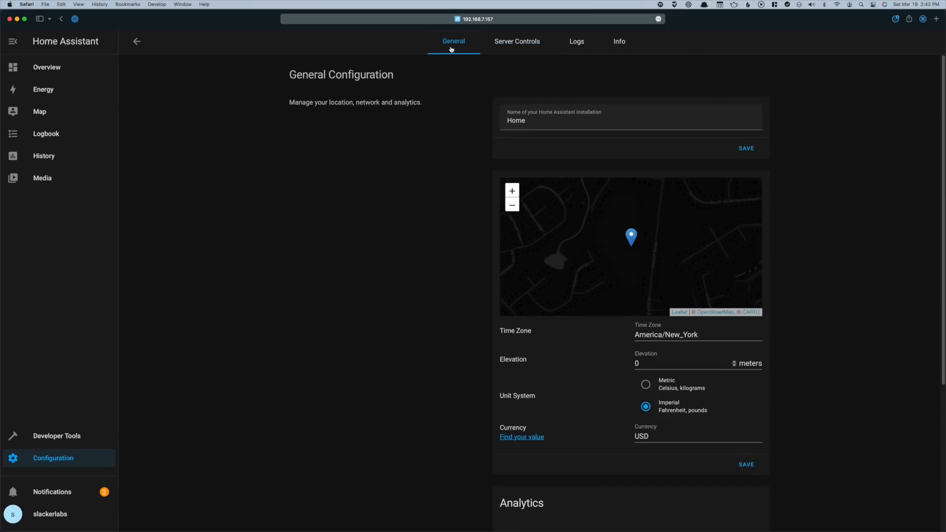
scroll(644, 384, down, 5)
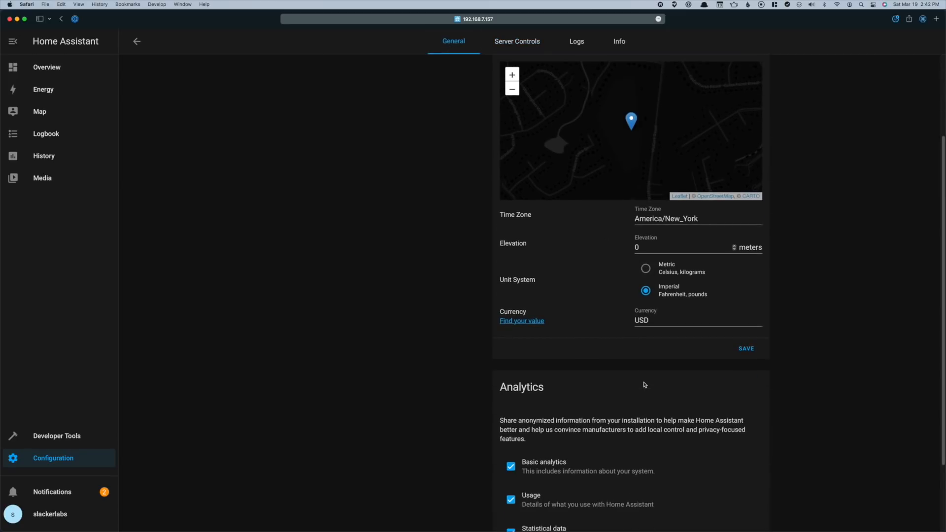
scroll(644, 384, down, 4)
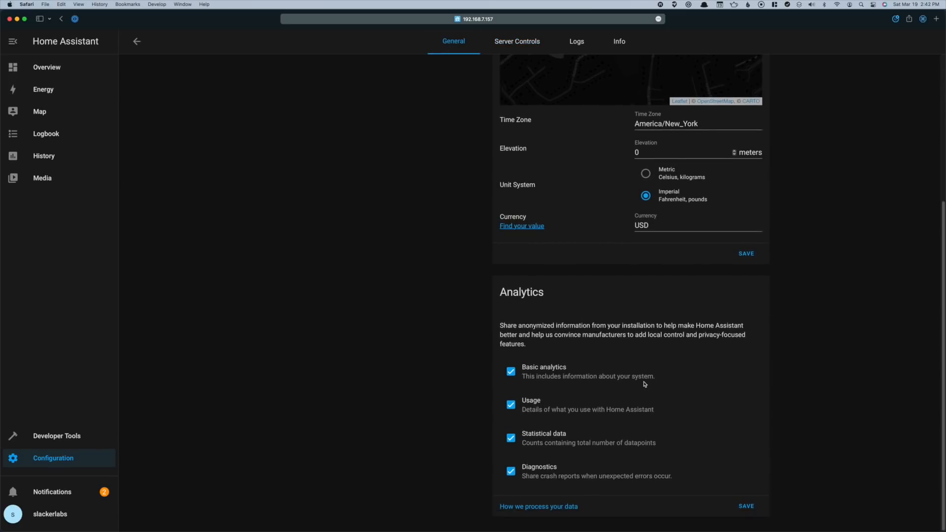
scroll(645, 384, up, 9)
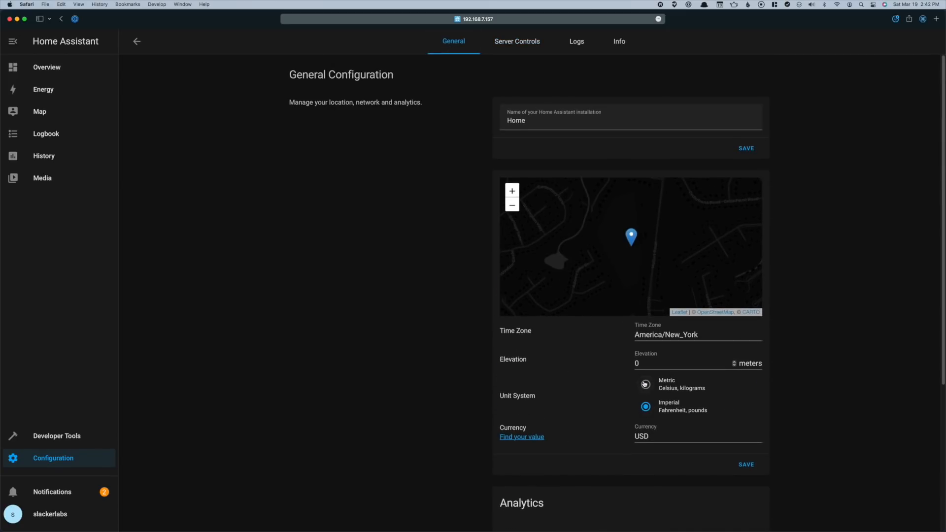
click(577, 42)
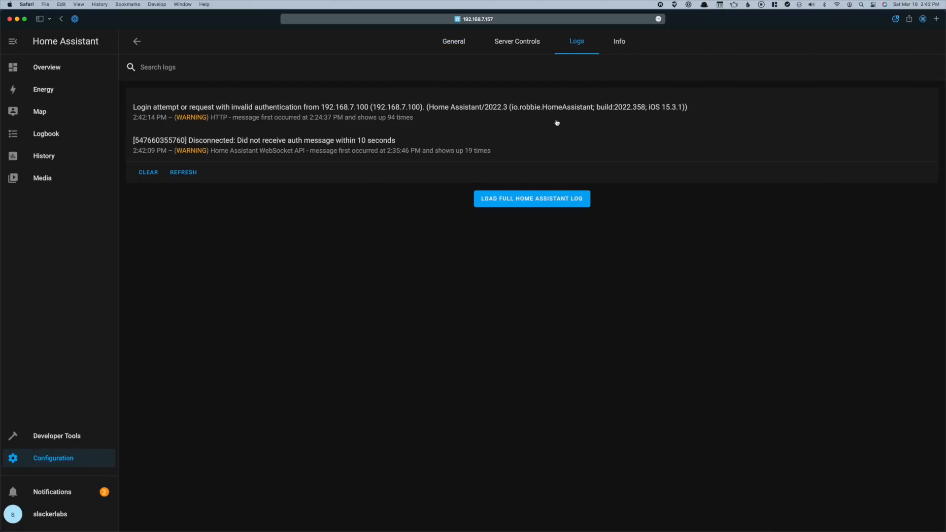
Scroll through the Info tab's System Health, Supervisor and Integrations details, then show notifications
click(619, 41)
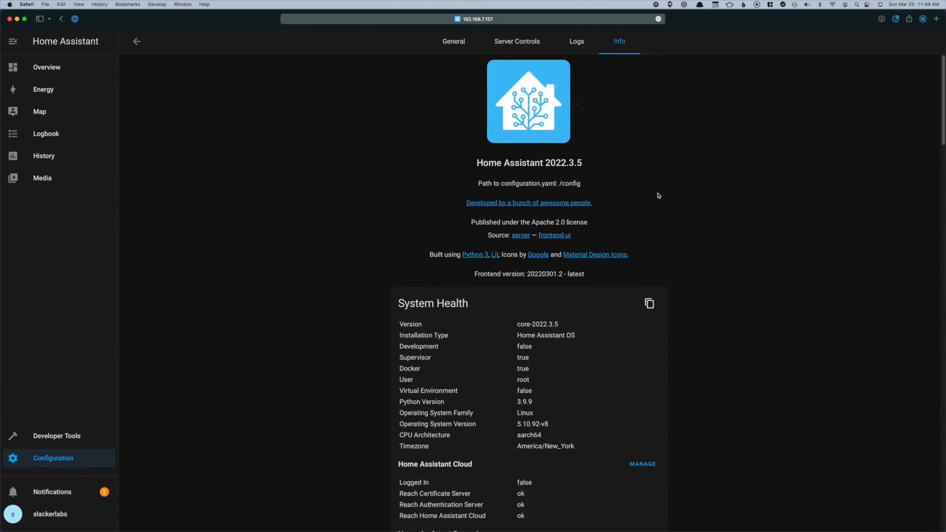
scroll(658, 195, down, 5)
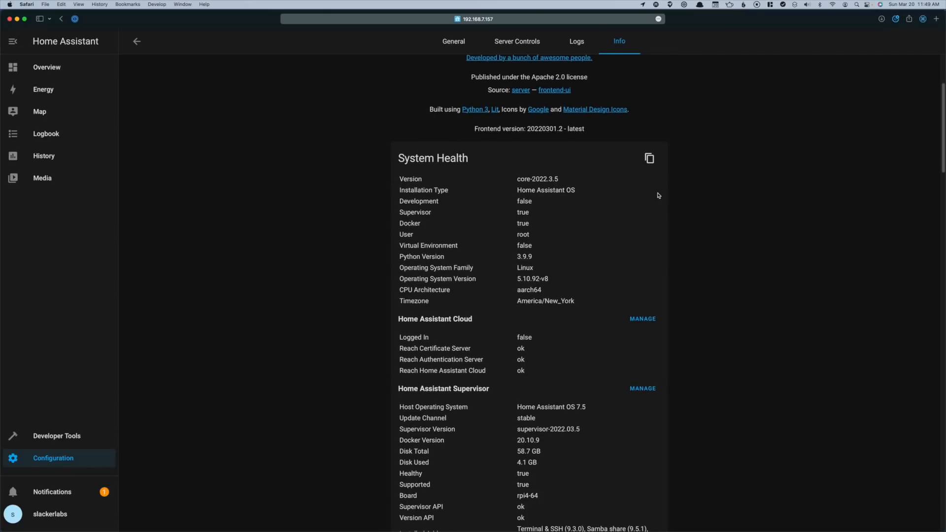
scroll(658, 196, down, 1)
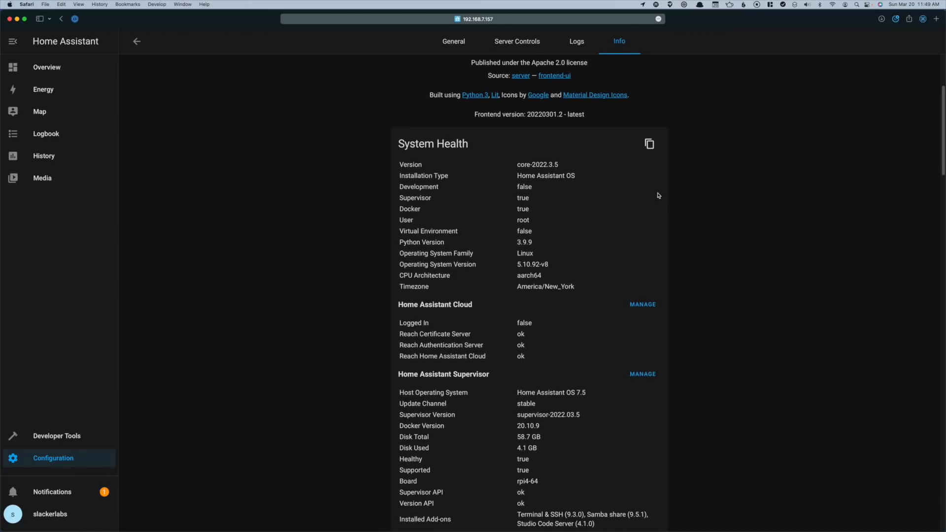
scroll(658, 196, down, 16)
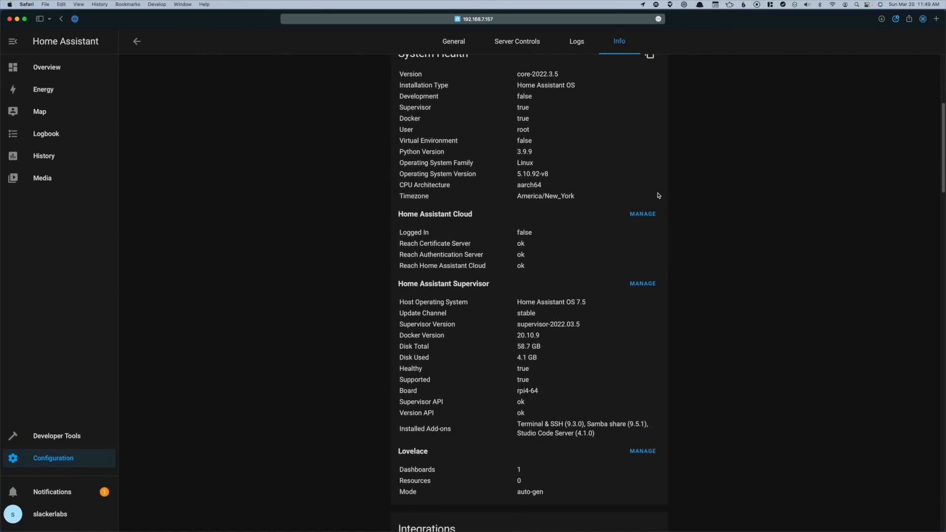
scroll(659, 196, down, 20)
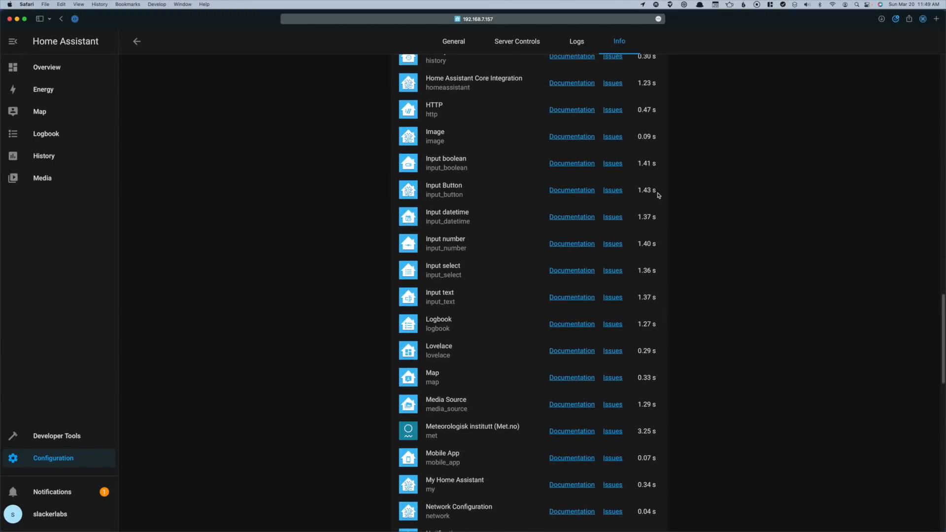
scroll(658, 196, down, 10)
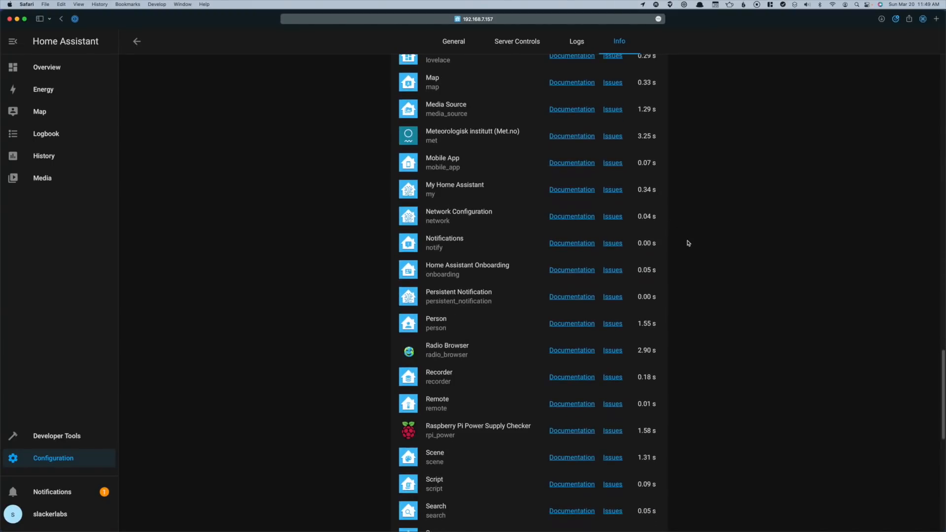
scroll(688, 243, down, 4)
scroll(687, 243, up, 15)
scroll(700, 244, up, 20)
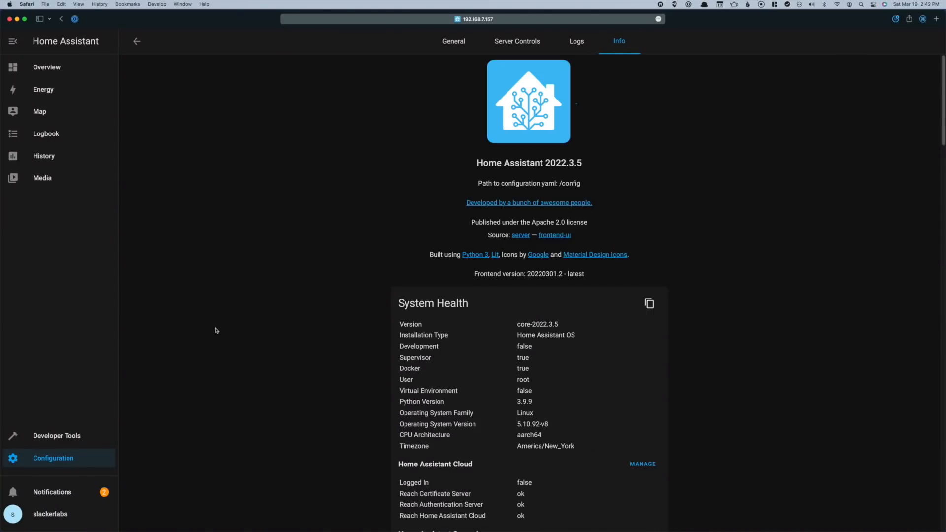
click(64, 494)
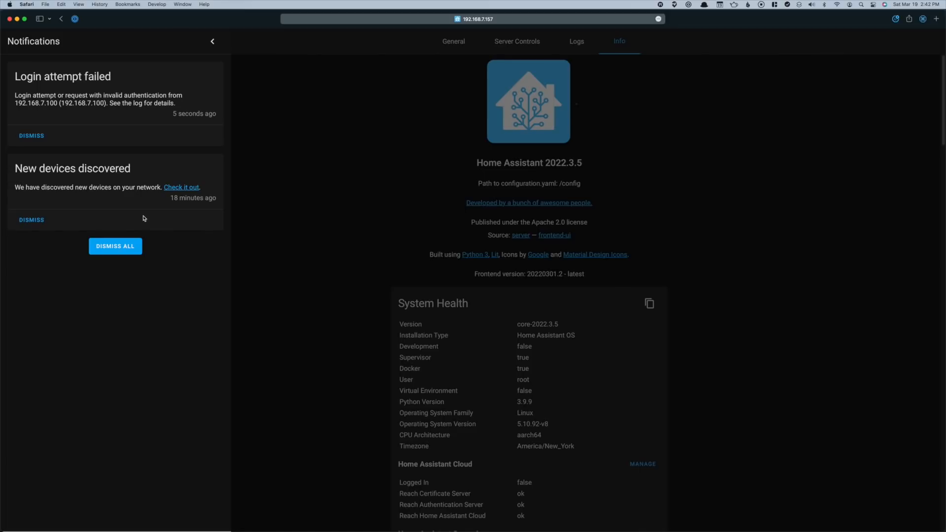
Dismiss the notifications drawer and go to the user Profile settings
mouse_move(181, 196)
click(212, 42)
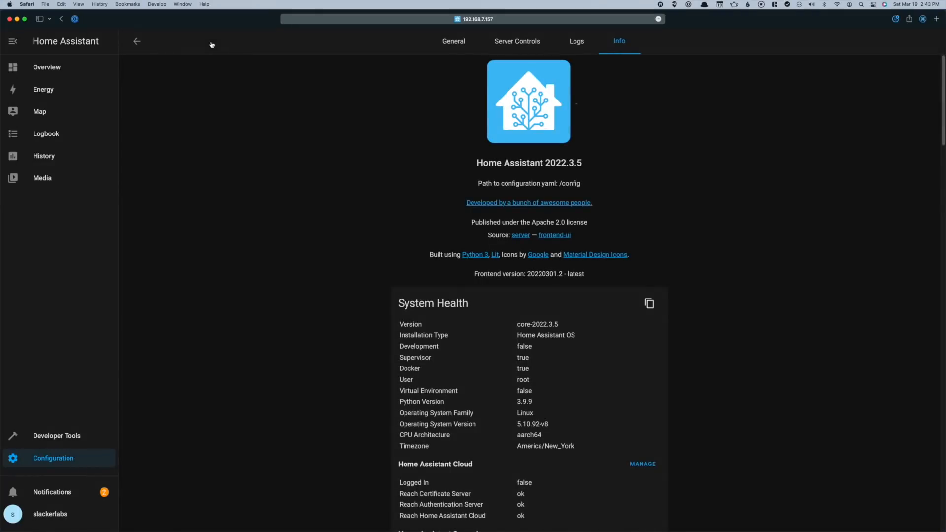
click(62, 514)
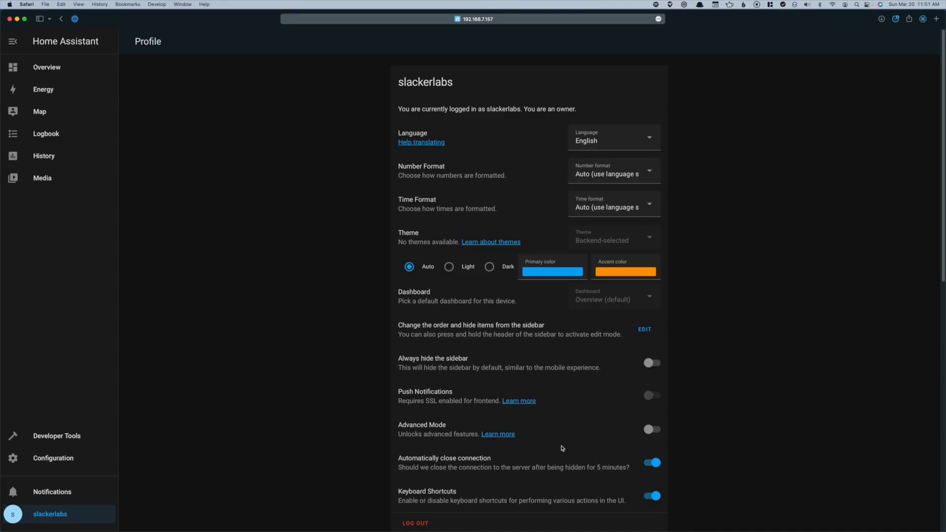
Enable Advanced Mode in the profile, then run Check Configuration under Settings > Server Controls
click(649, 433)
scroll(374, 453, down, 1)
click(73, 464)
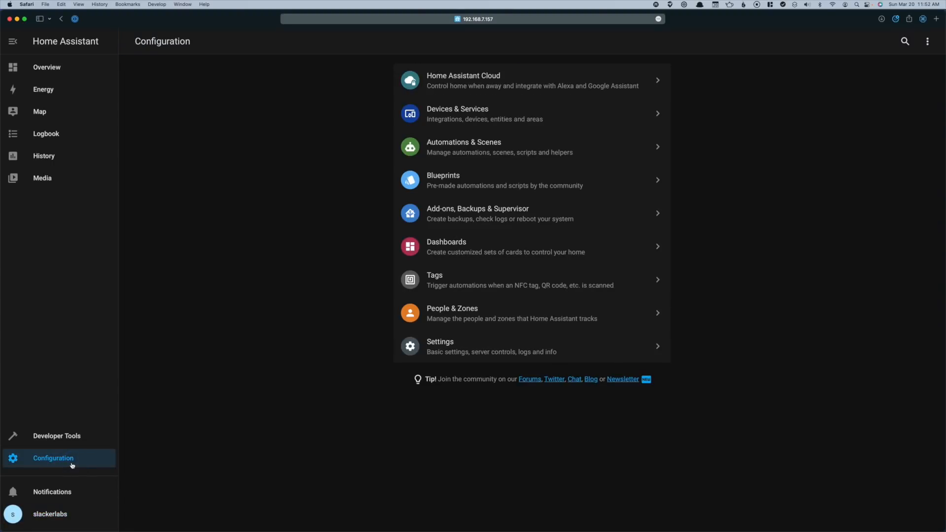
click(483, 353)
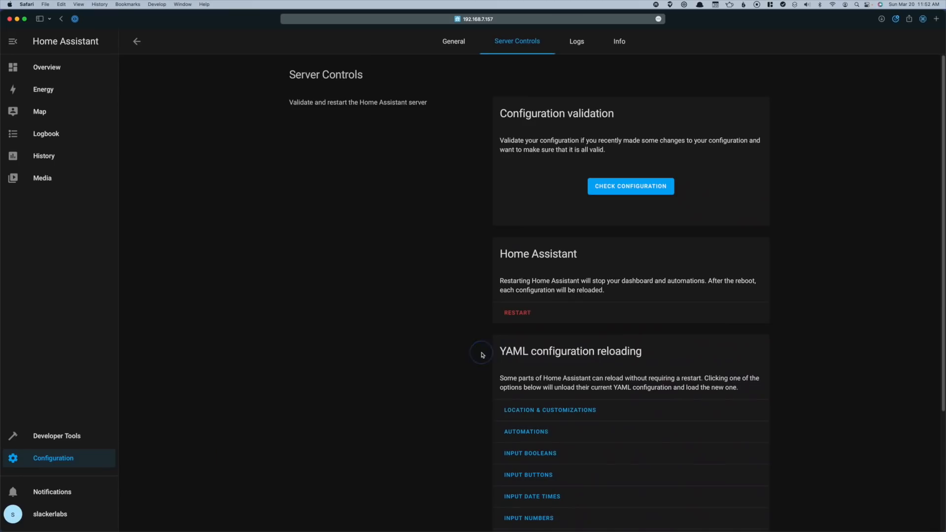
scroll(633, 410, down, 2)
scroll(634, 411, up, 2)
click(650, 187)
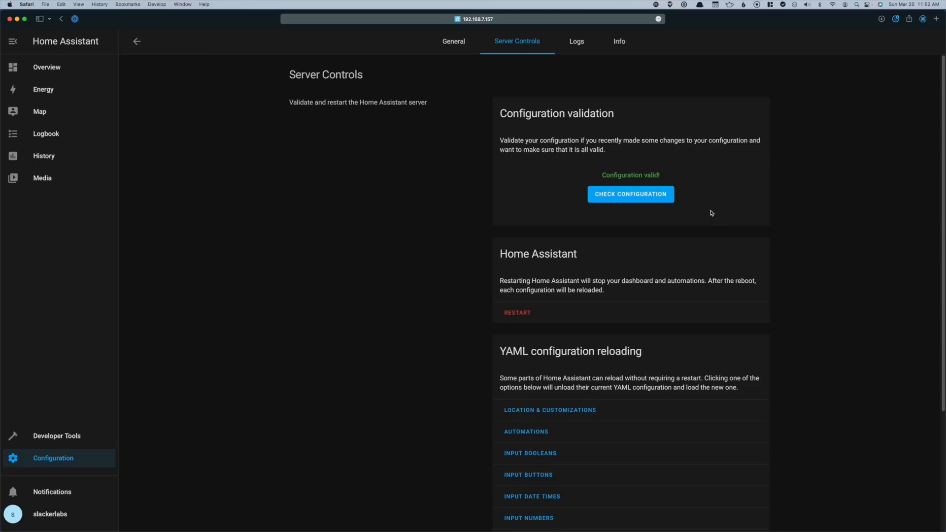
scroll(559, 322, down, 2)
scroll(581, 339, down, 5)
scroll(601, 350, down, 2)
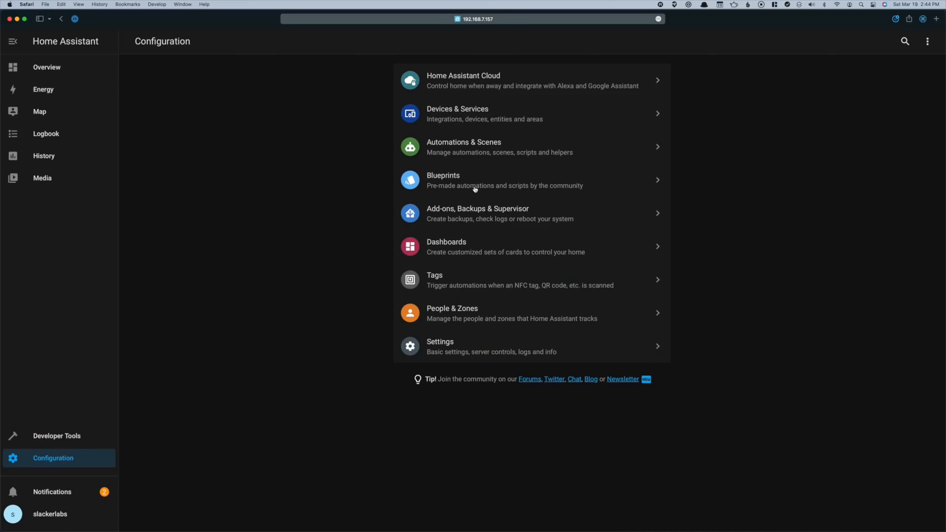
Install the Terminal & SSH add-on from the Add-on Store and bring up its Configuration options
click(474, 209)
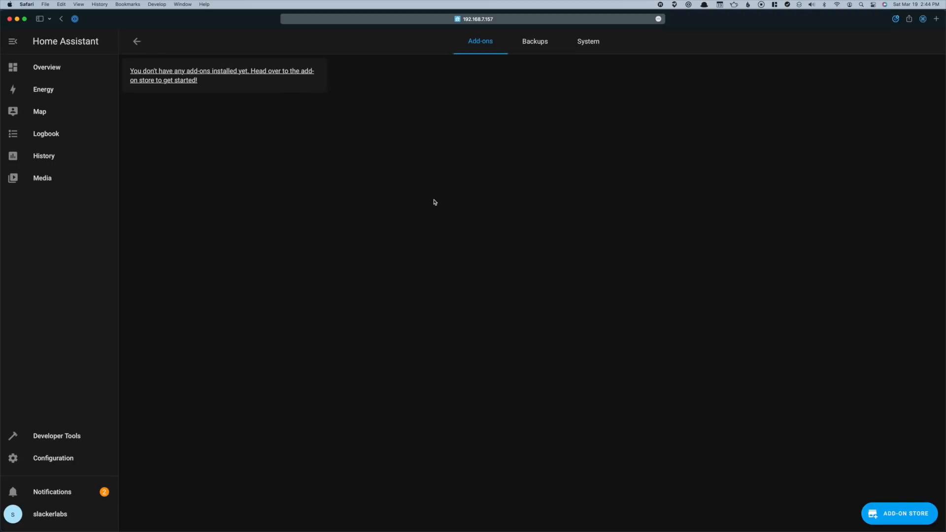
click(909, 515)
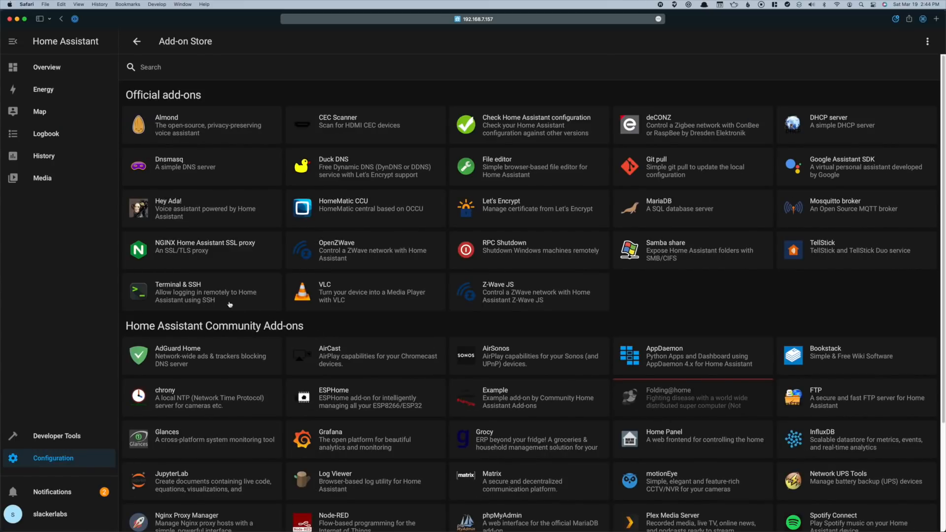
click(203, 296)
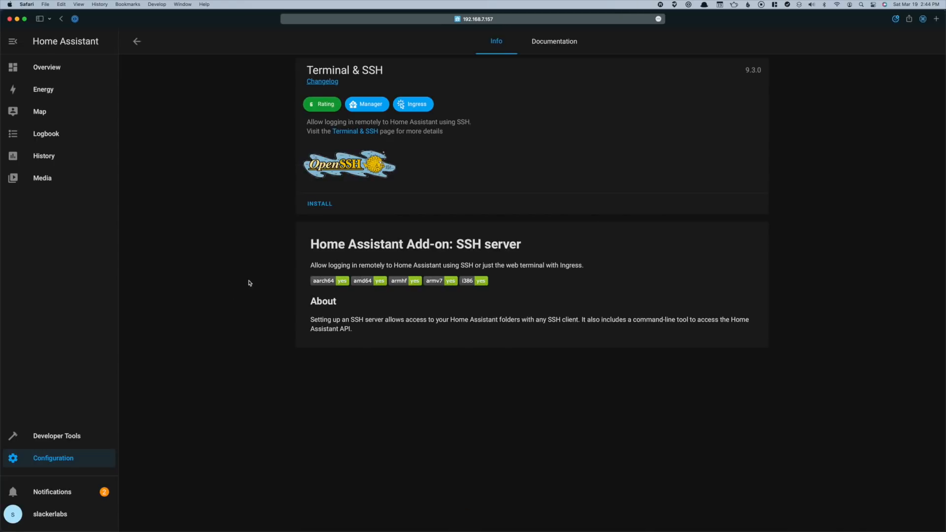
click(320, 205)
click(565, 45)
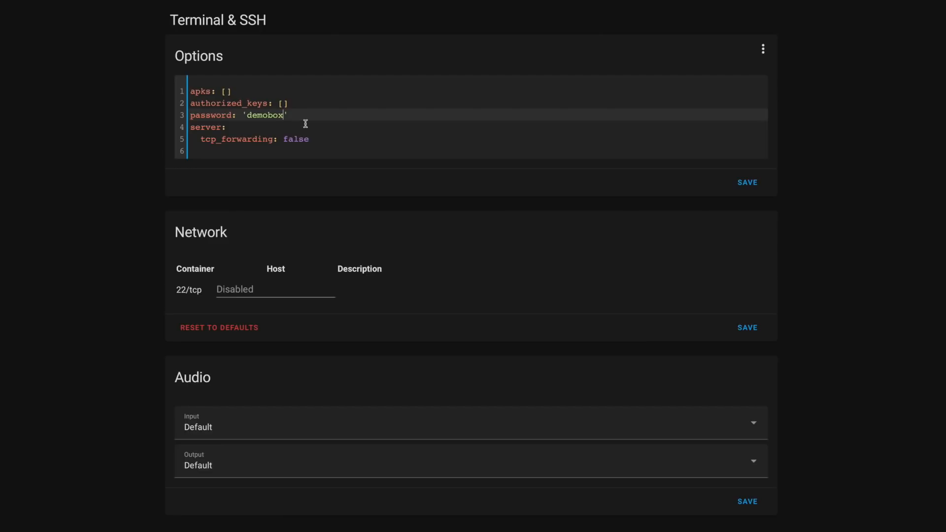
Save the Terminal & SSH options and set its network host port to 22
click(268, 290)
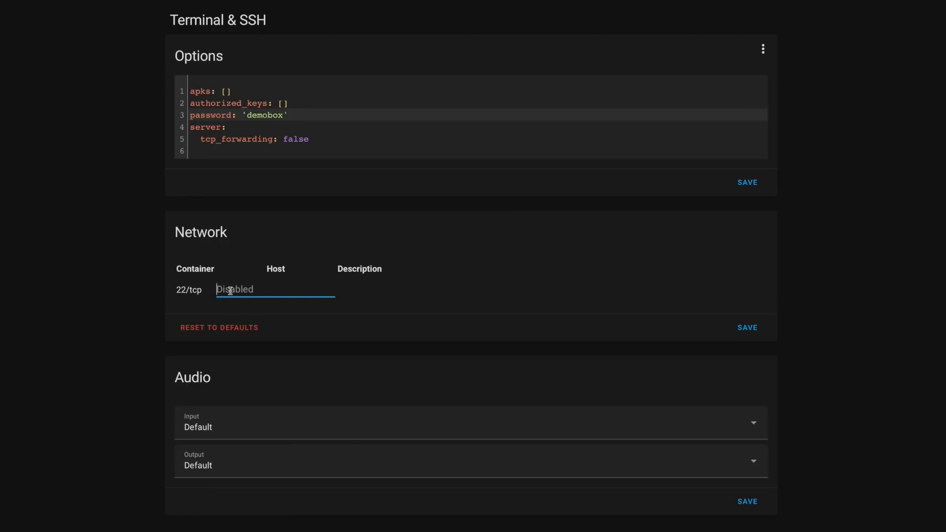
text(22)
click(748, 183)
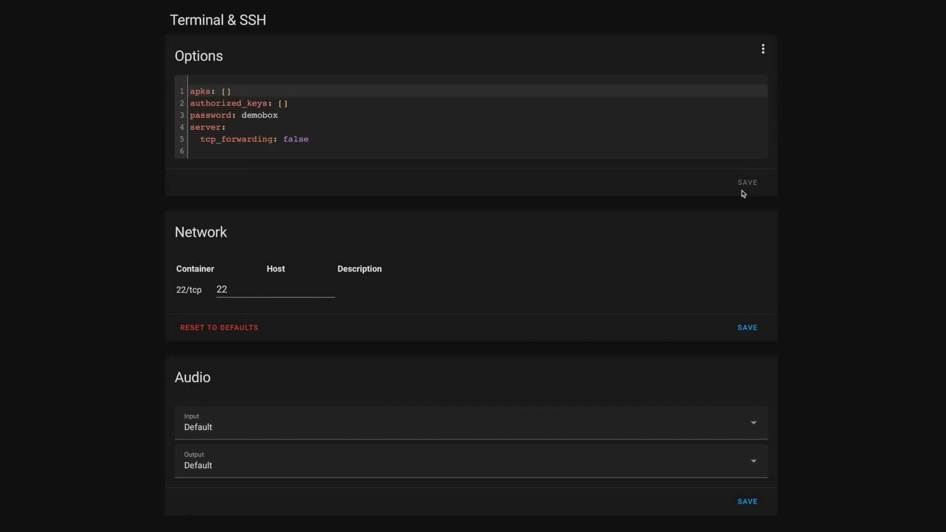
click(746, 328)
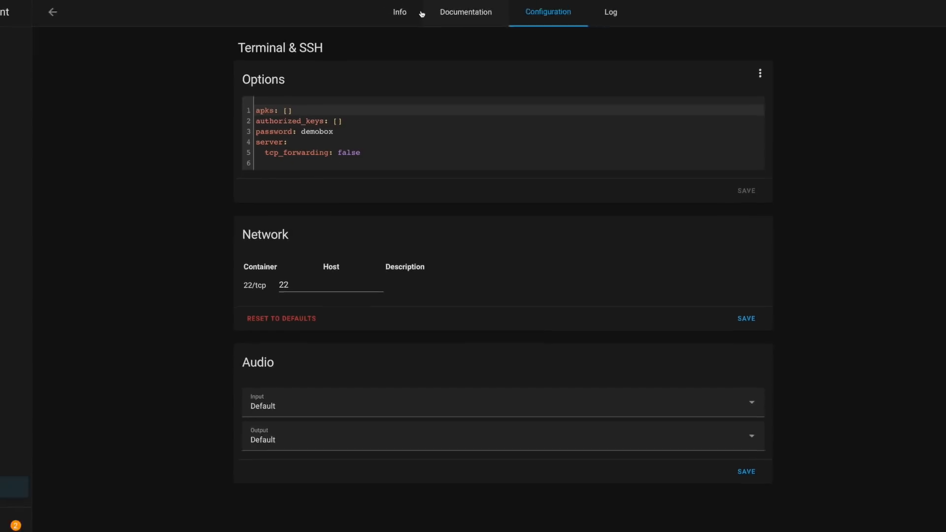
Start Terminal & SSH, check its refreshed startup log, and return to the Add-on Store
click(446, 46)
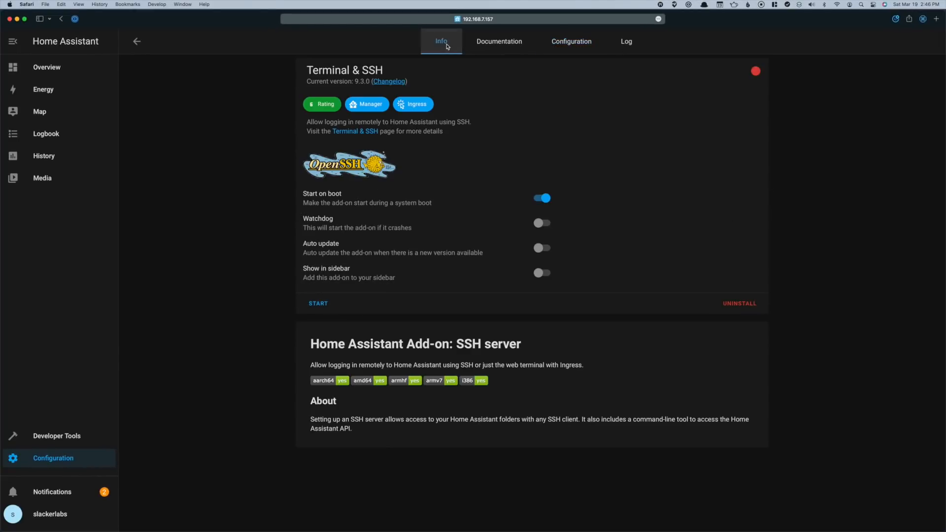
click(321, 306)
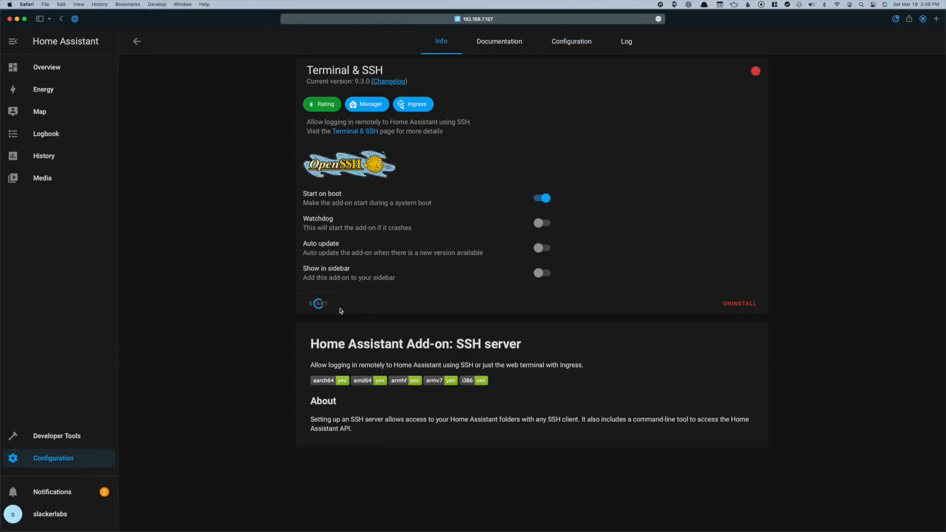
click(626, 43)
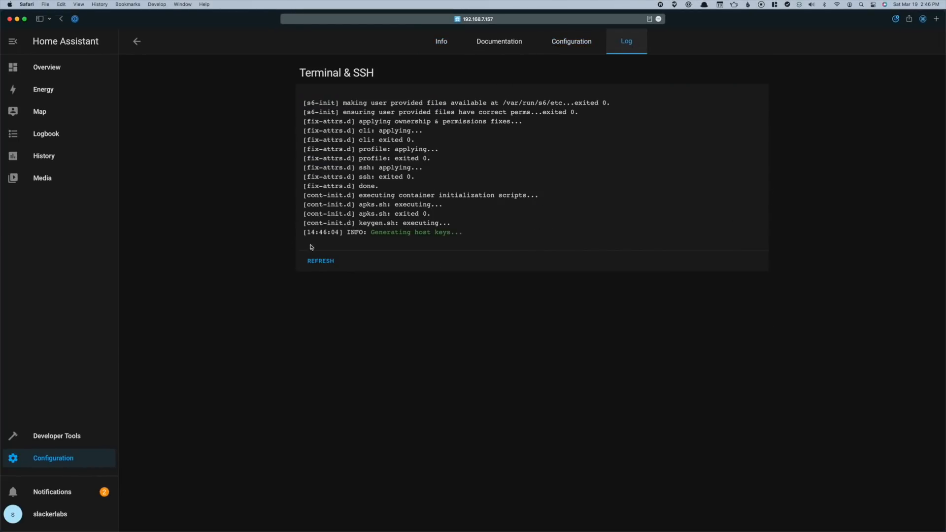
click(326, 260)
click(335, 305)
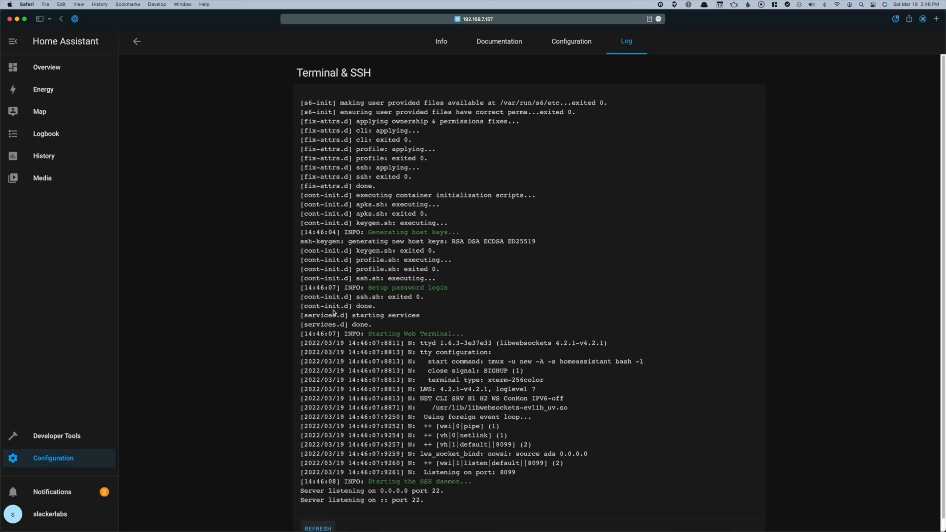
scroll(358, 317, down, 1)
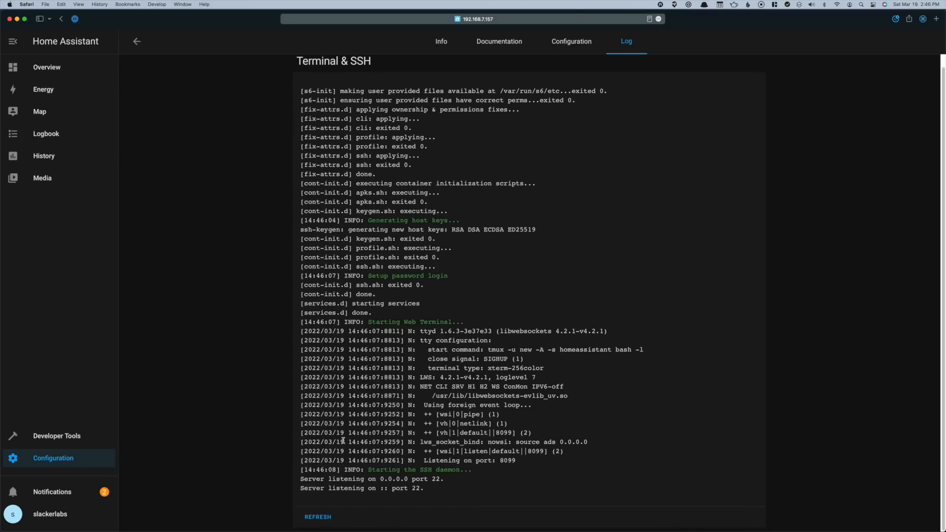
click(333, 517)
click(441, 41)
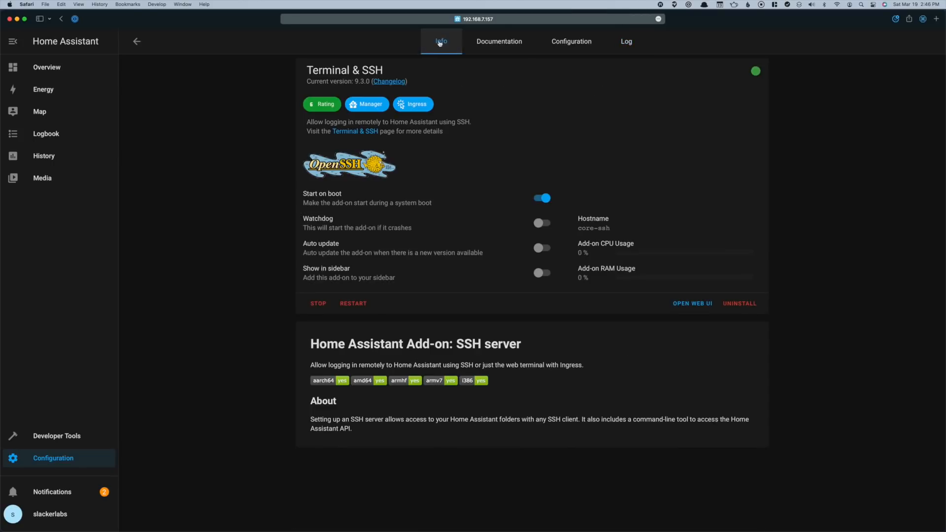
click(136, 43)
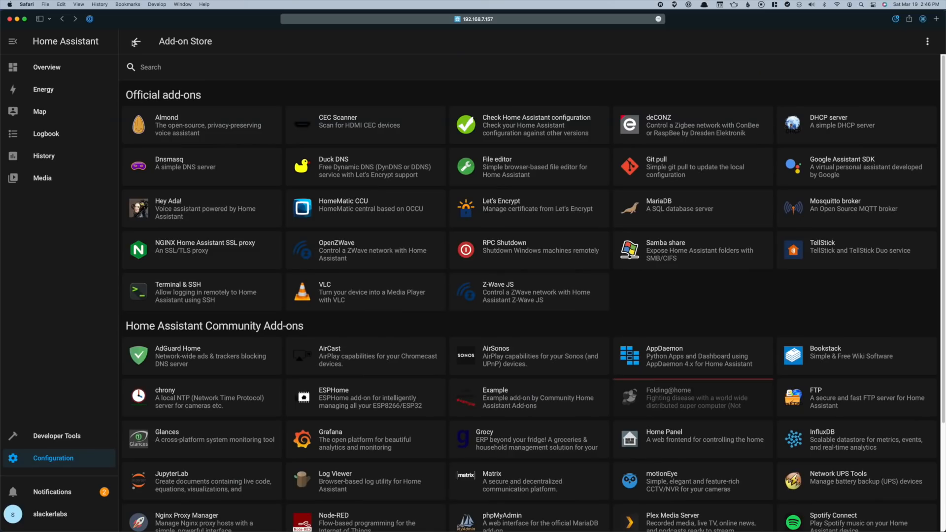
In Samba share's options, remove every allow_hosts entry except 192.168.0.0/16, including fe80::/10
click(737, 264)
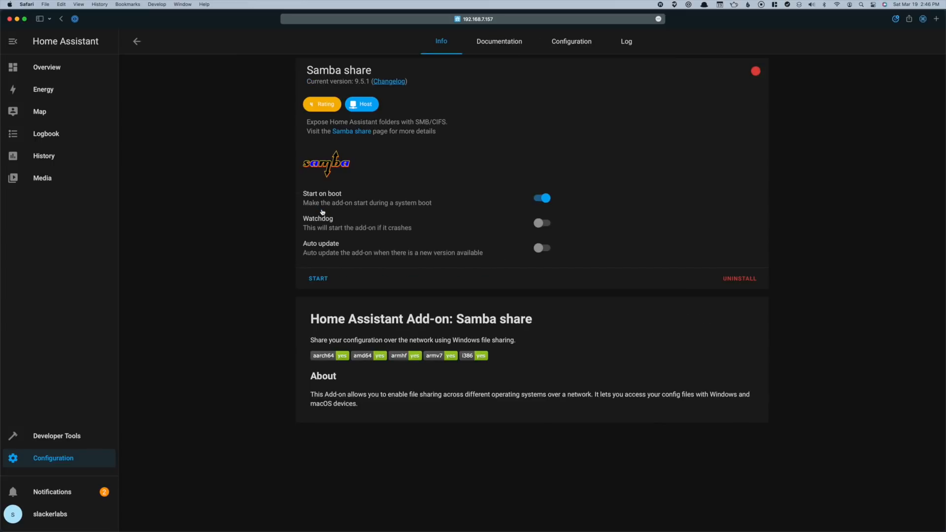
click(567, 50)
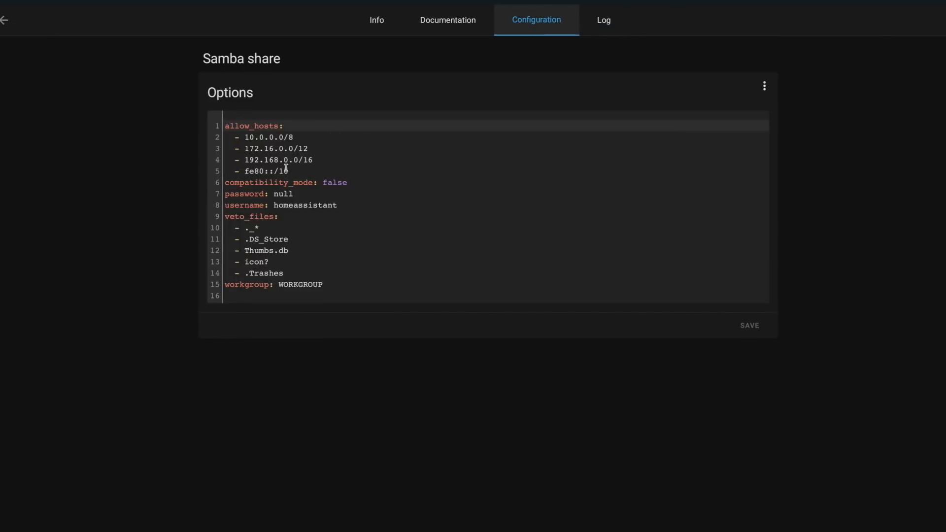
drag(323, 137, 388, 145)
key(BackSpace)
key(BackSpace)
key(BackSpace)
drag(235, 148, 302, 149)
key(BackSpace)
key(BackSpace)
key(BackSpace)
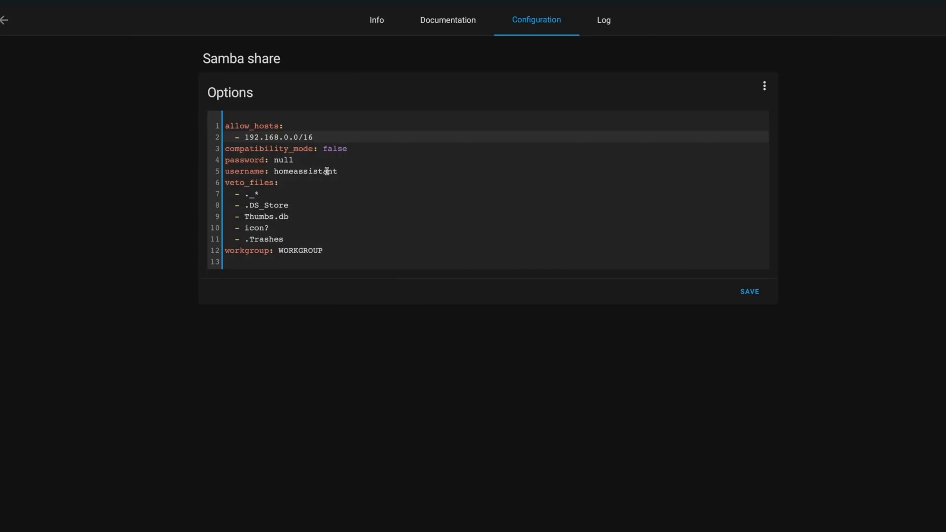
Replace the null Samba password with a login password, save, and start the add-on
double_click(296, 161)
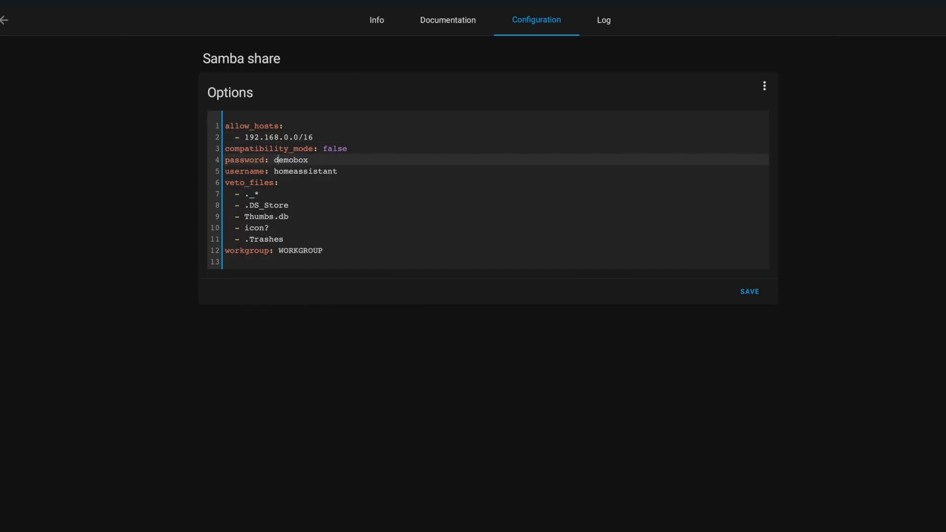
click(765, 298)
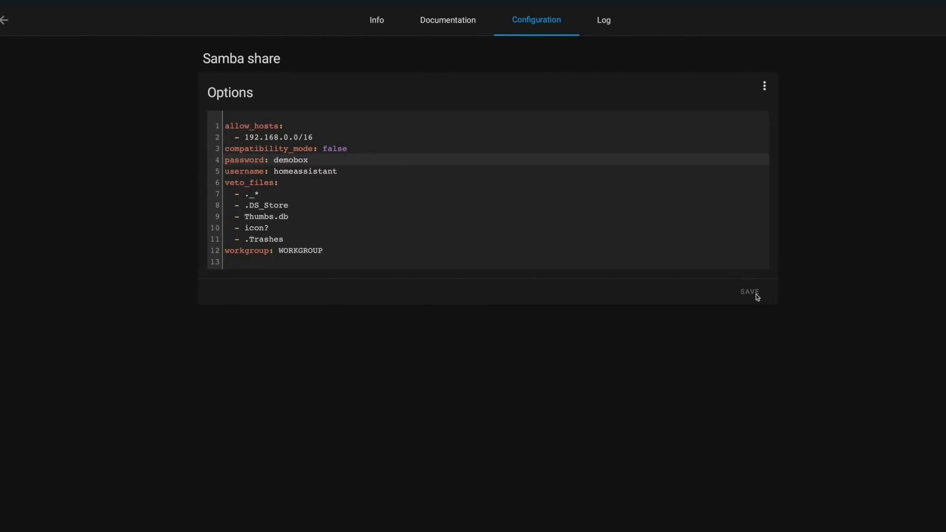
click(381, 25)
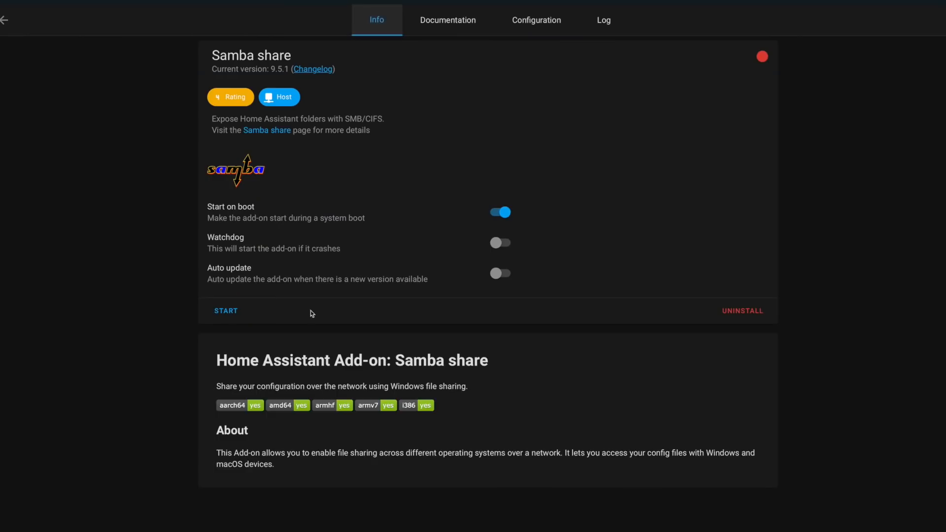
click(224, 312)
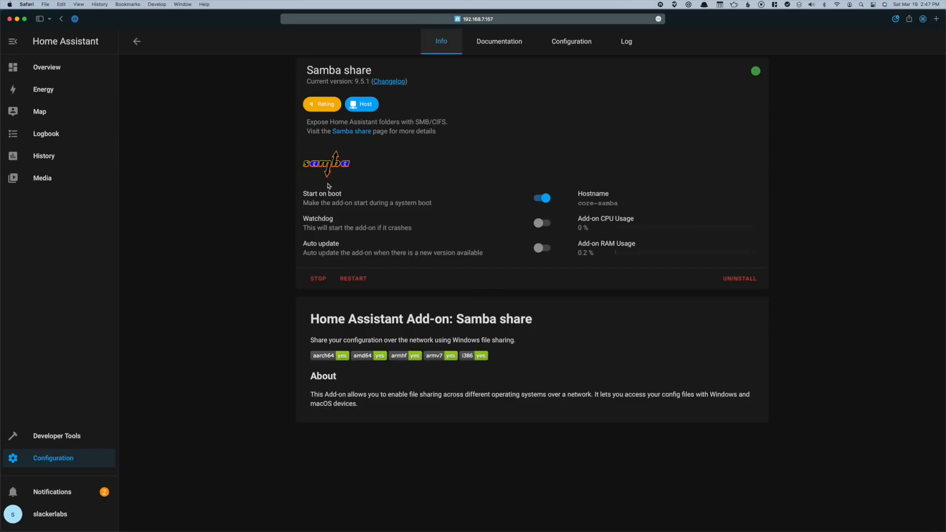
click(85, 462)
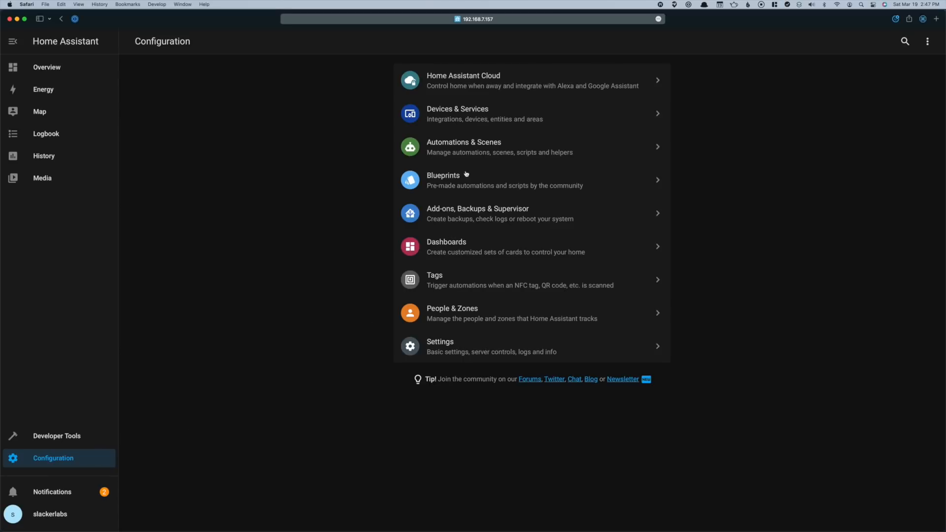
Install Studio Code Server from the Add-on Store, enable Show in sidebar, and start it
click(461, 217)
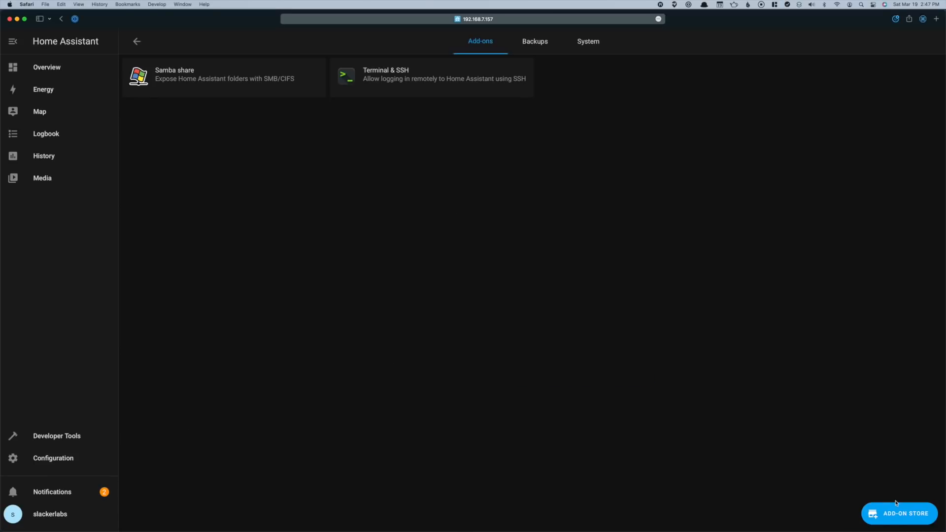
click(897, 508)
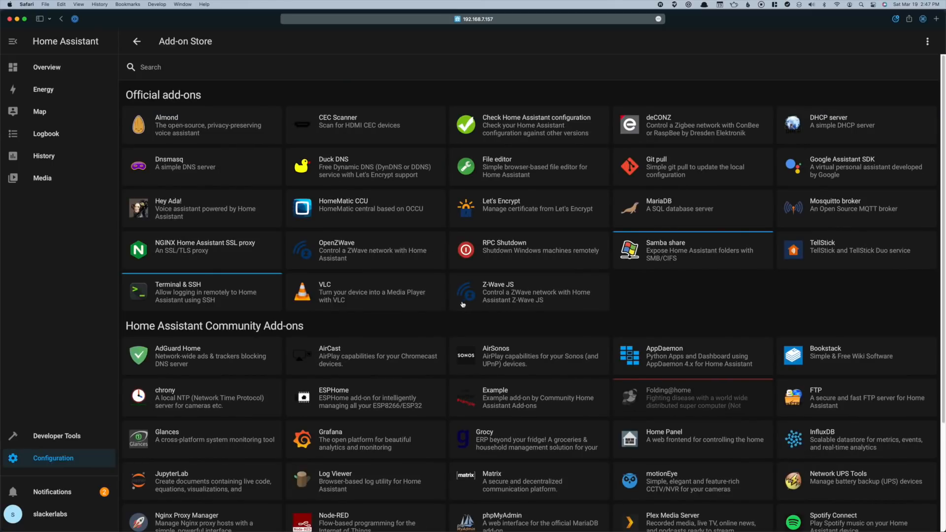
scroll(276, 448, down, 2)
scroll(276, 447, down, 4)
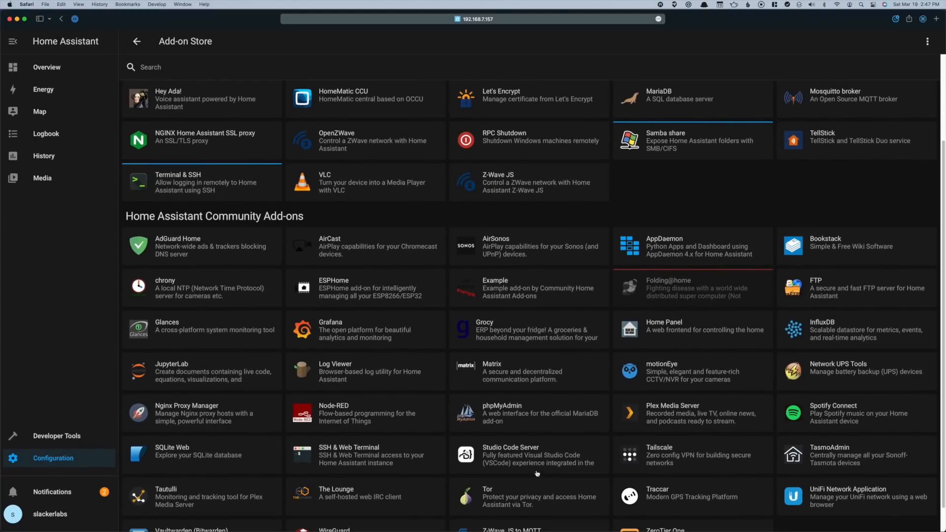
click(539, 462)
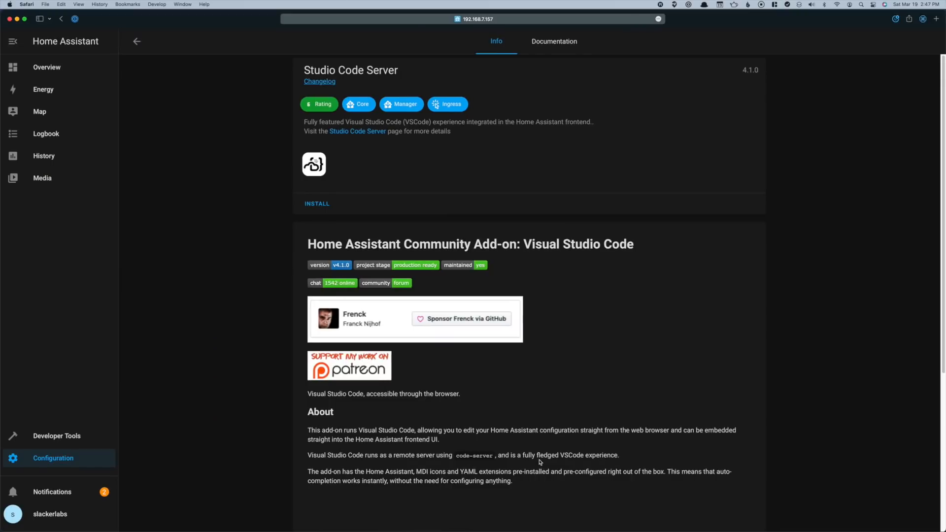
click(320, 206)
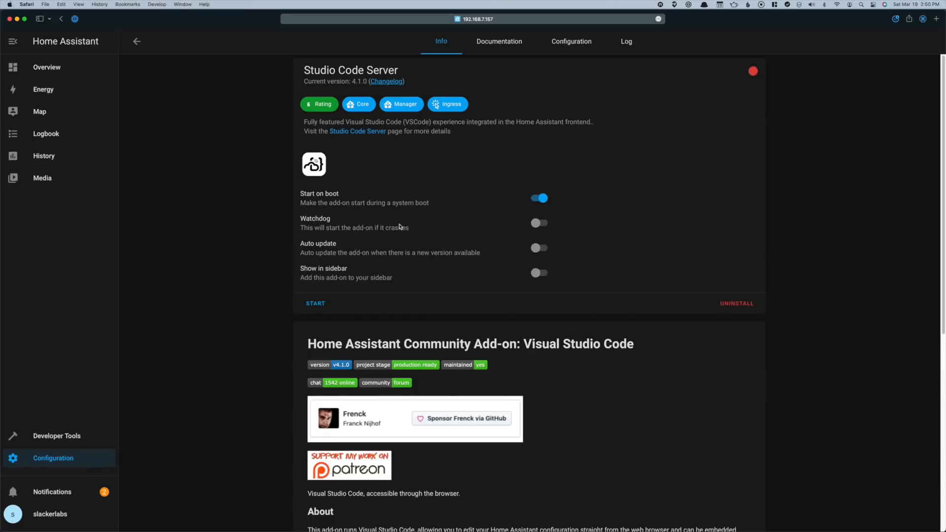
click(542, 273)
click(316, 303)
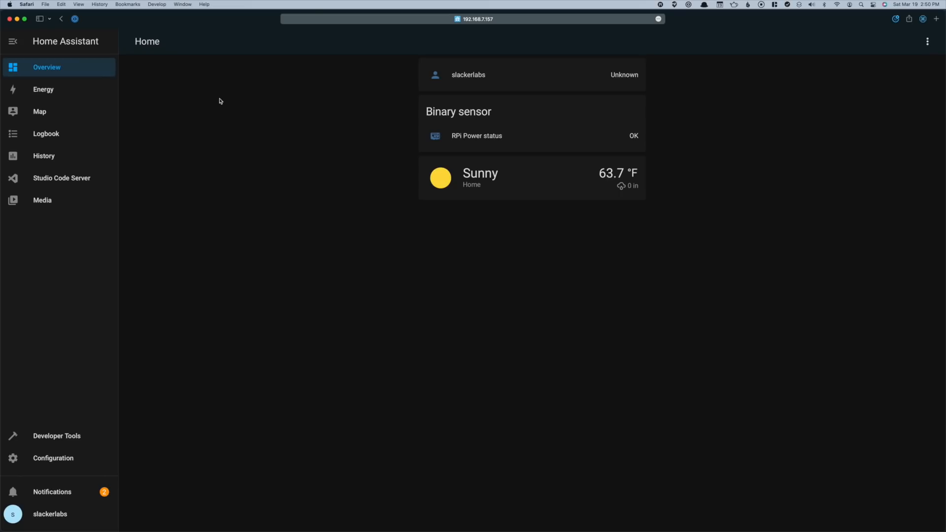
Open Studio Code Server from the sidebar and select configuration.yaml in the Explorer
click(76, 182)
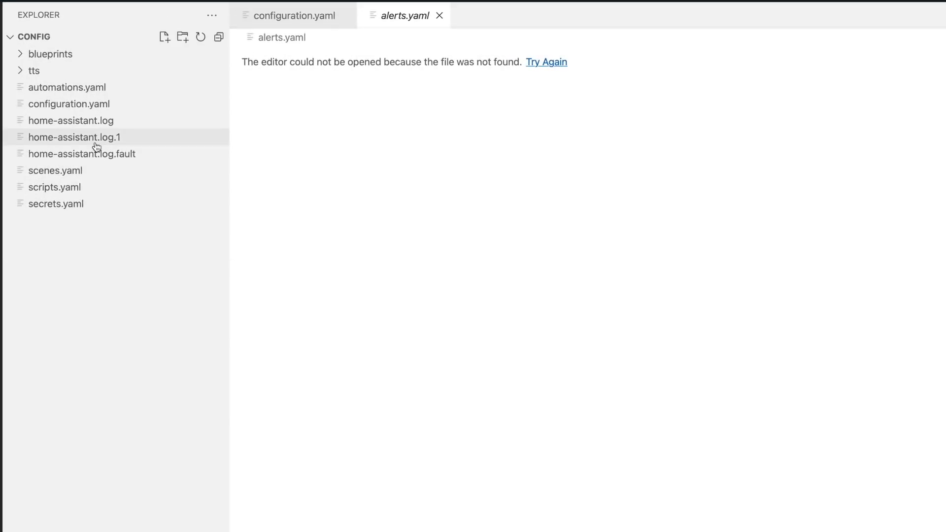
click(80, 104)
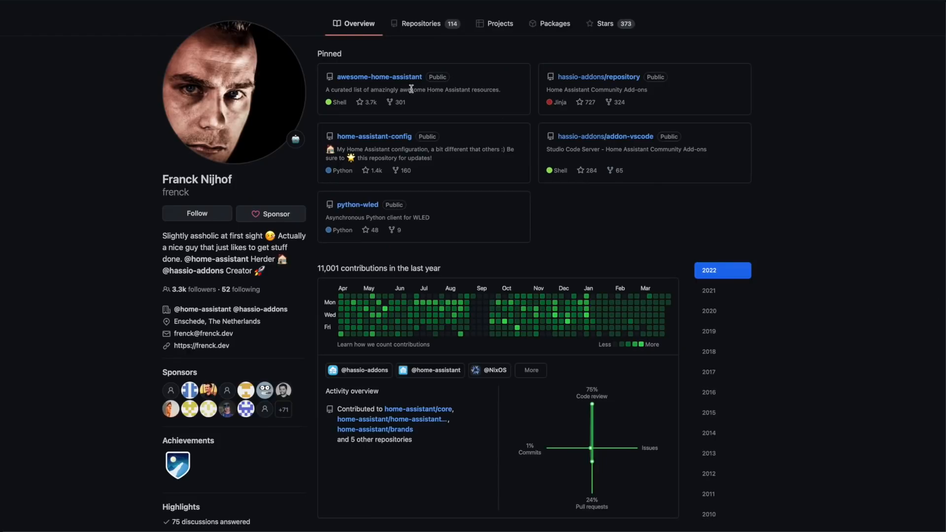
Open configuration.yaml from the pinned home-assistant-config repository on GitHub
click(377, 137)
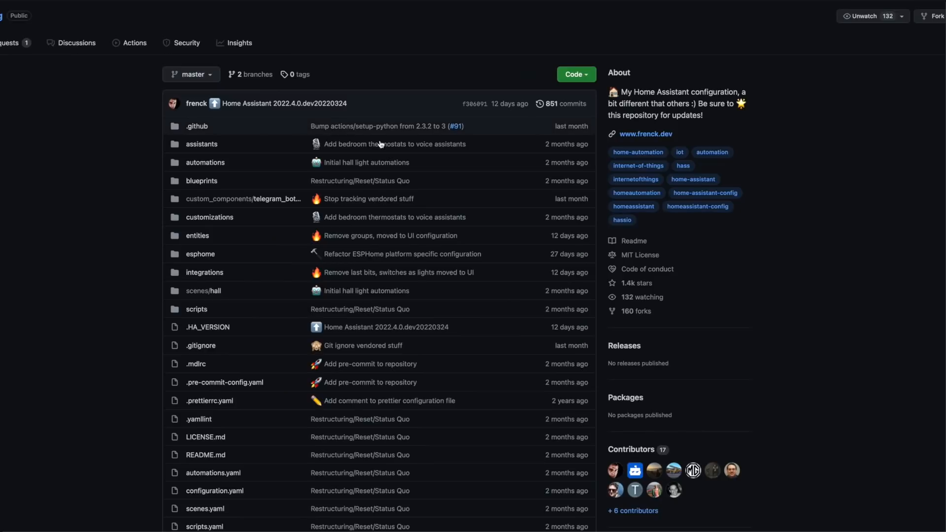
click(234, 493)
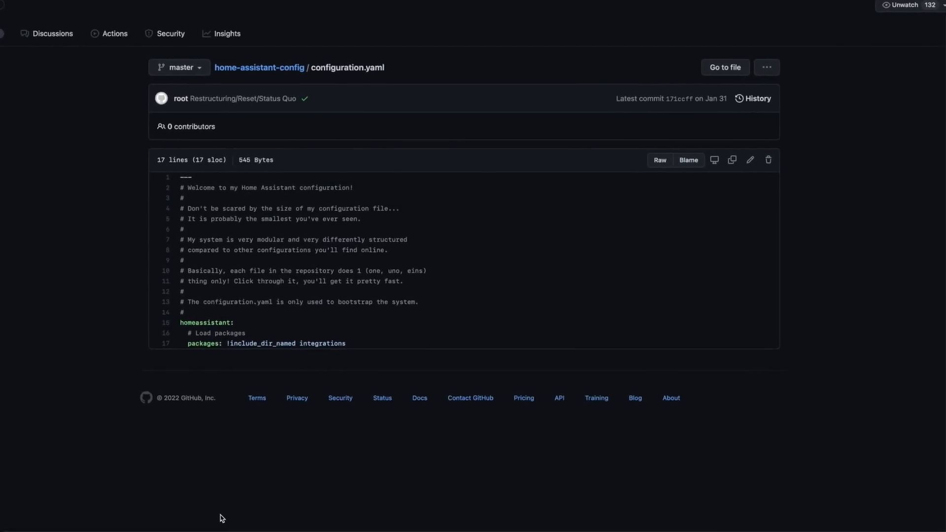